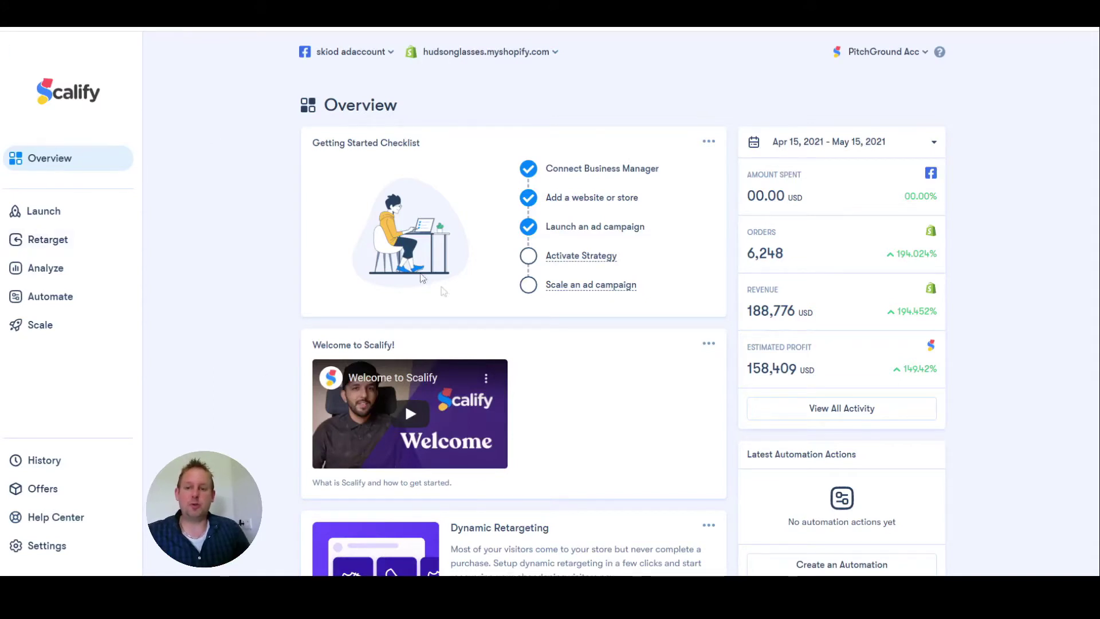
Step: From the Launch page, start a Targeting ad launch and skip the optional offer step
click(54, 213)
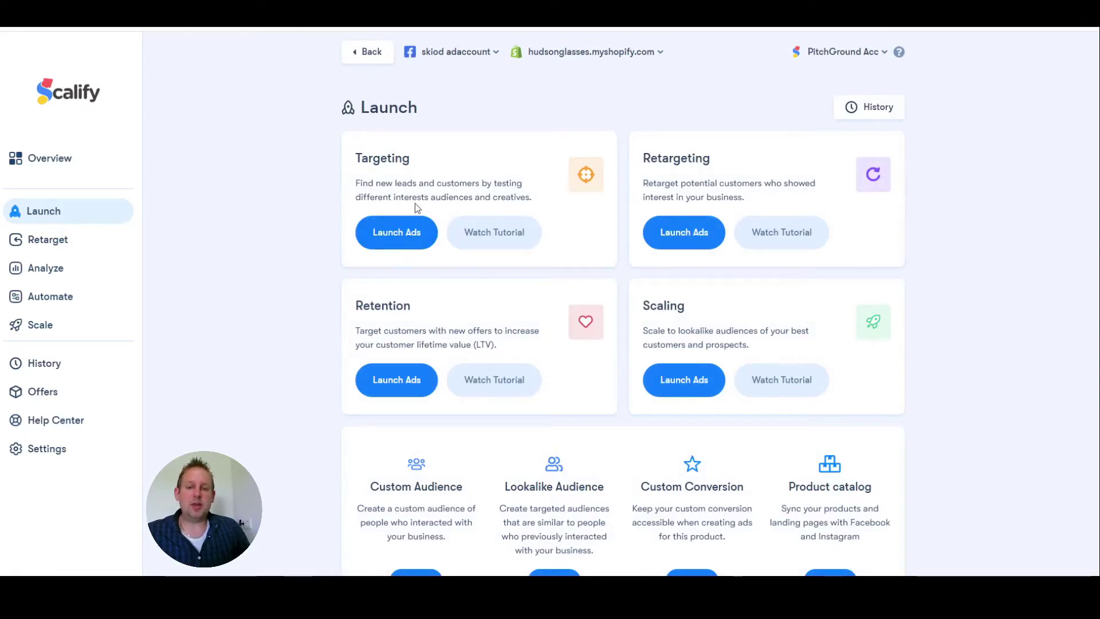
click(391, 234)
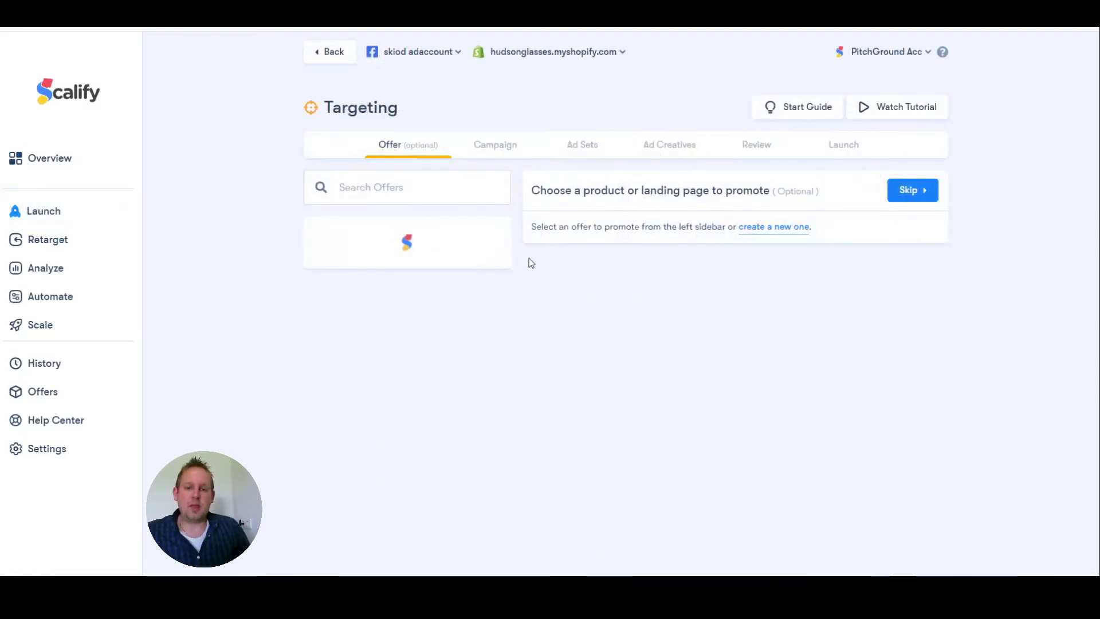
click(405, 152)
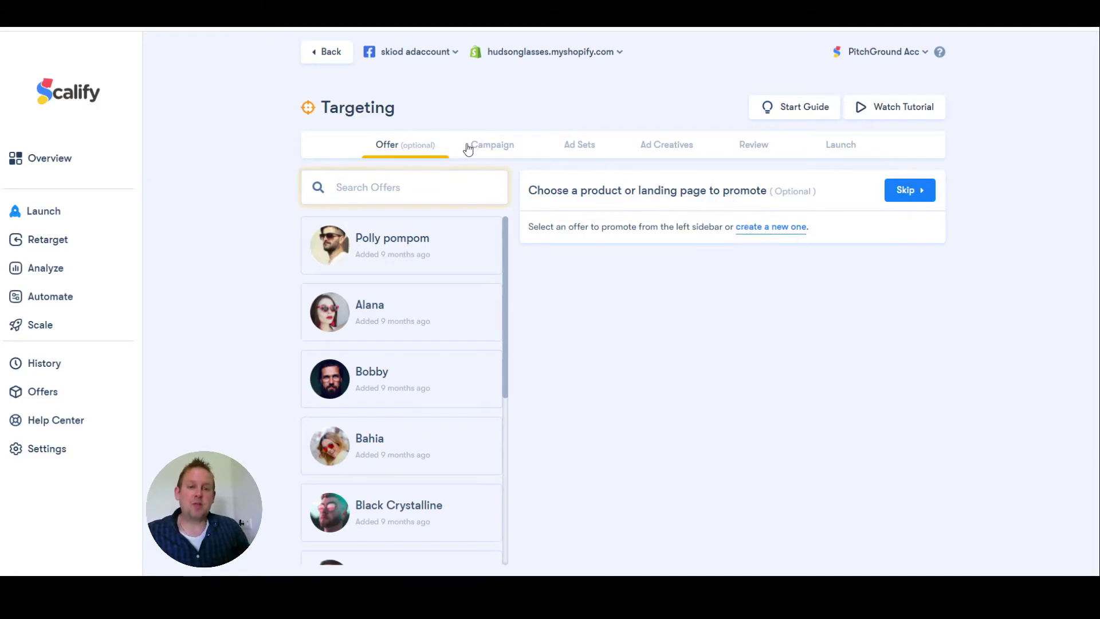
click(910, 191)
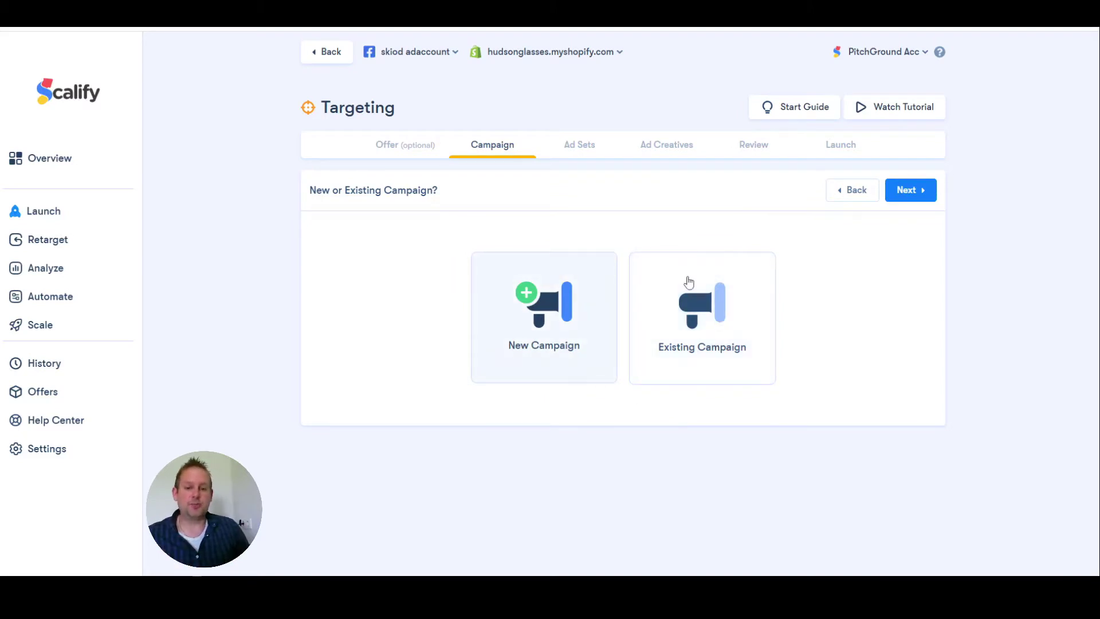
Step: Create a new Traffic campaign named 'Website traffic Membership'
click(562, 327)
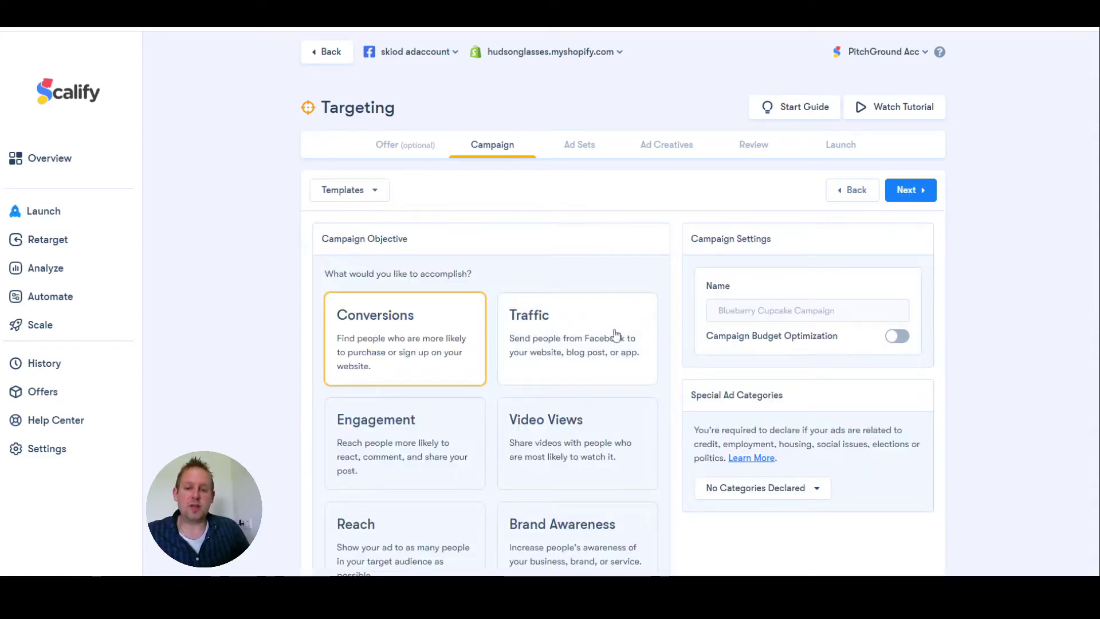
scroll(676, 295, down, 2)
scroll(677, 294, down, 1)
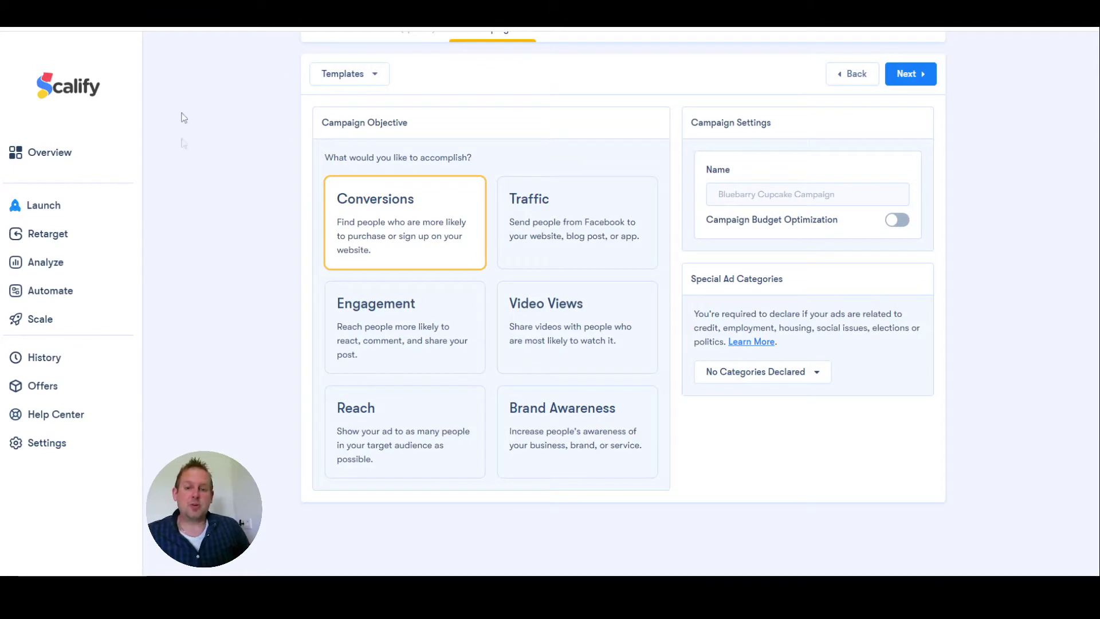
click(588, 216)
click(857, 194)
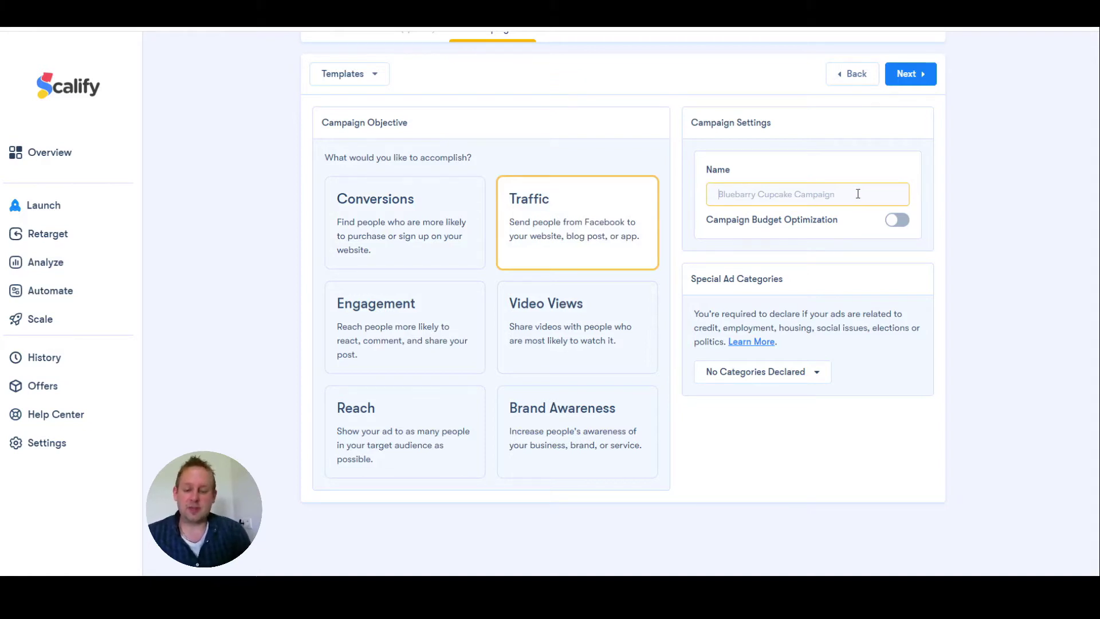
text(Website traffic Membership)
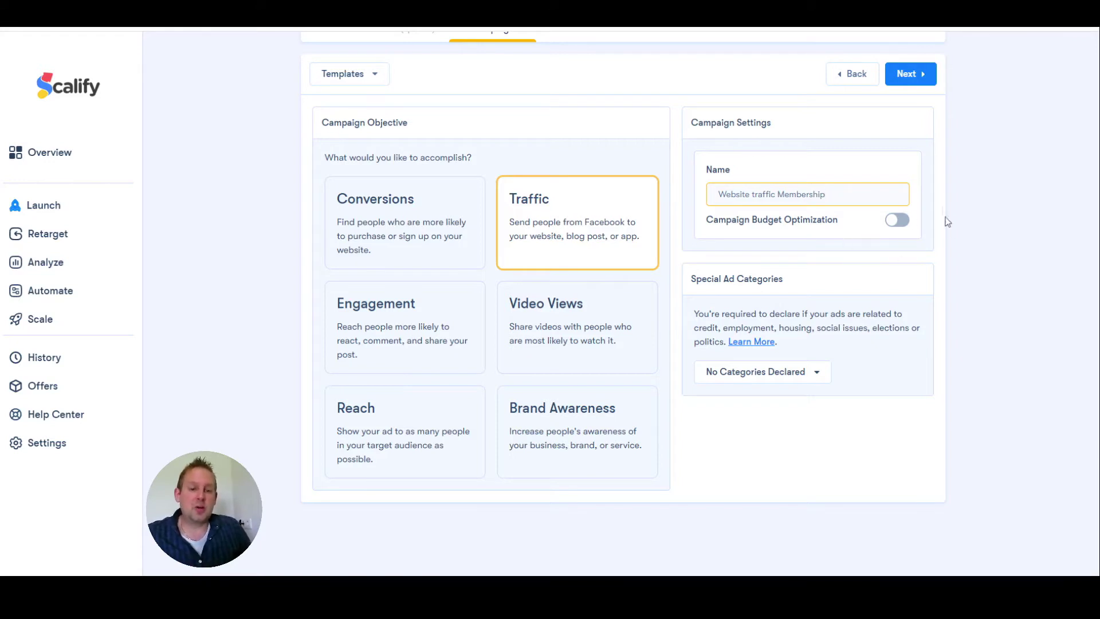
Step: Enable campaign budget optimization with a 100 USD lifetime budget
click(895, 222)
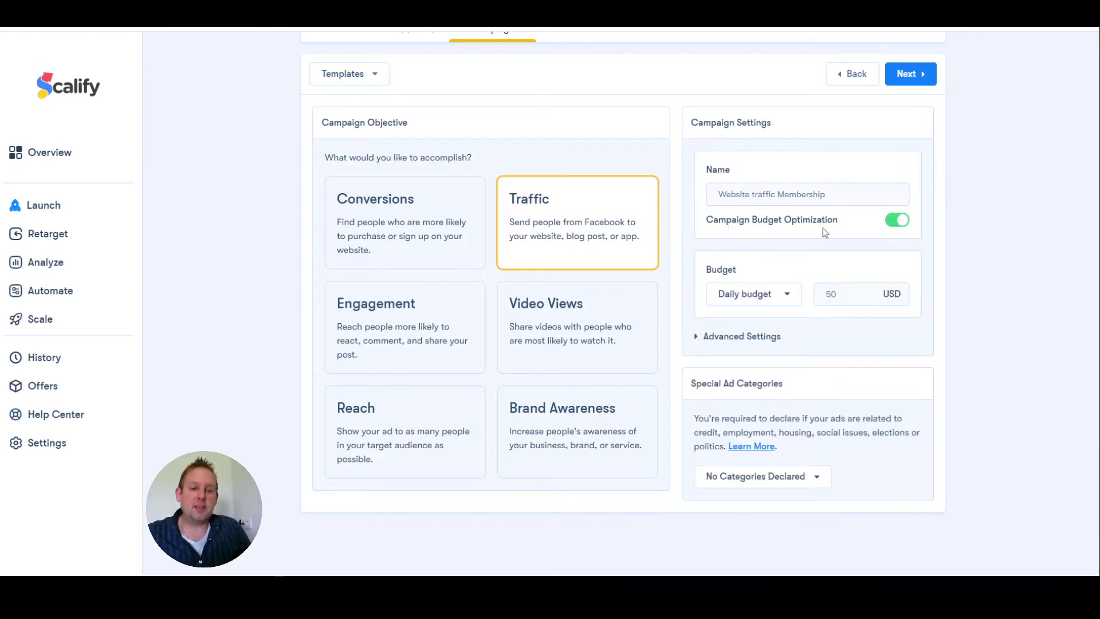
click(785, 295)
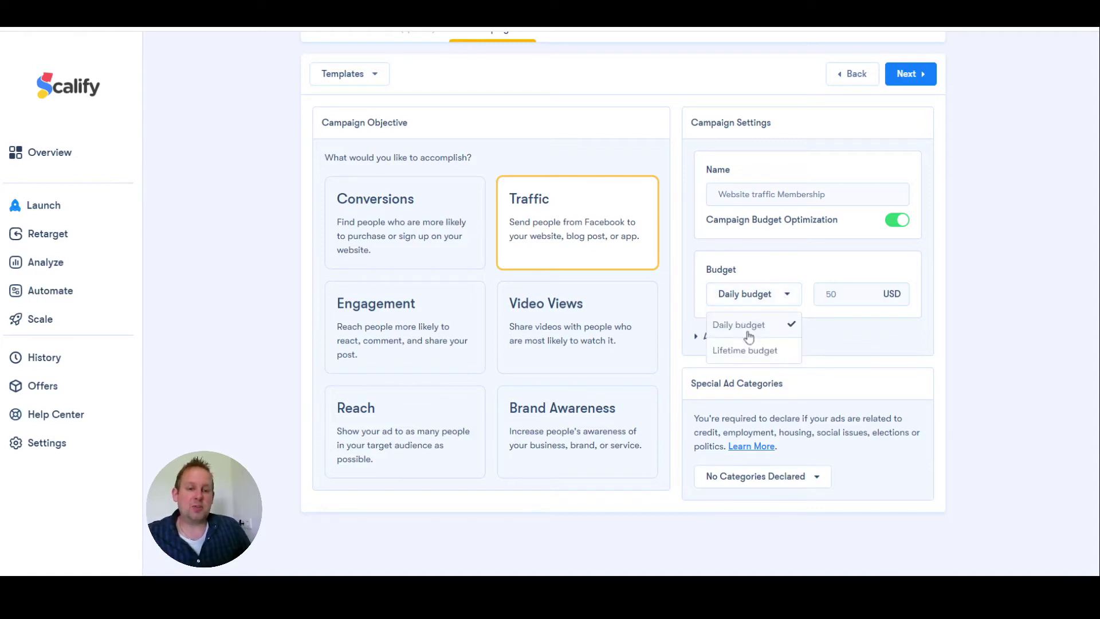
click(757, 354)
click(864, 295)
double_click(867, 295)
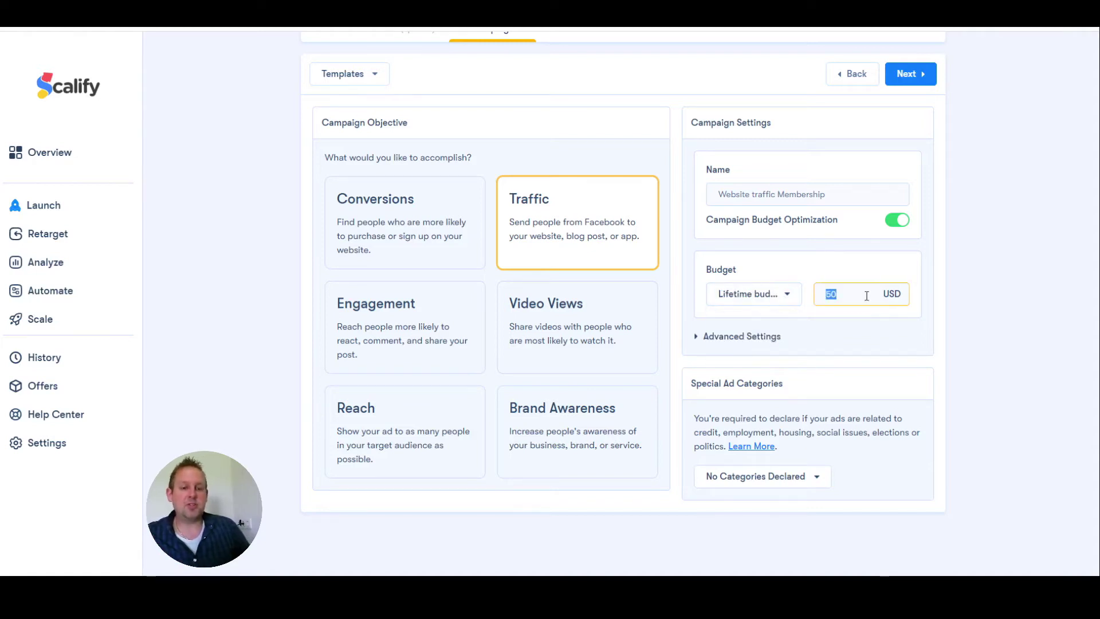
text(100)
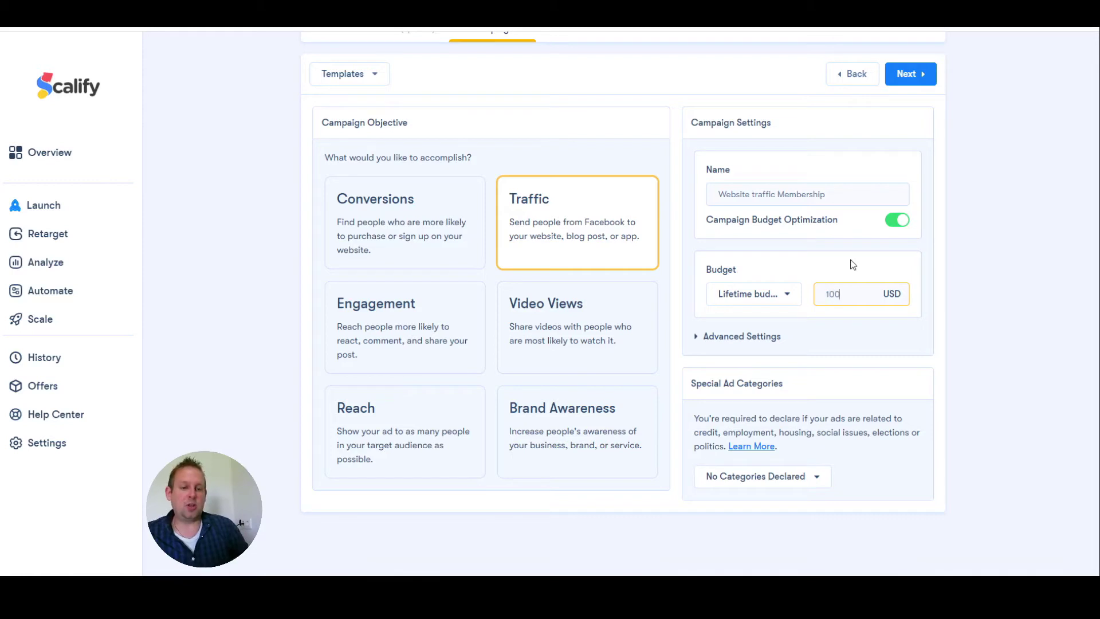
click(835, 261)
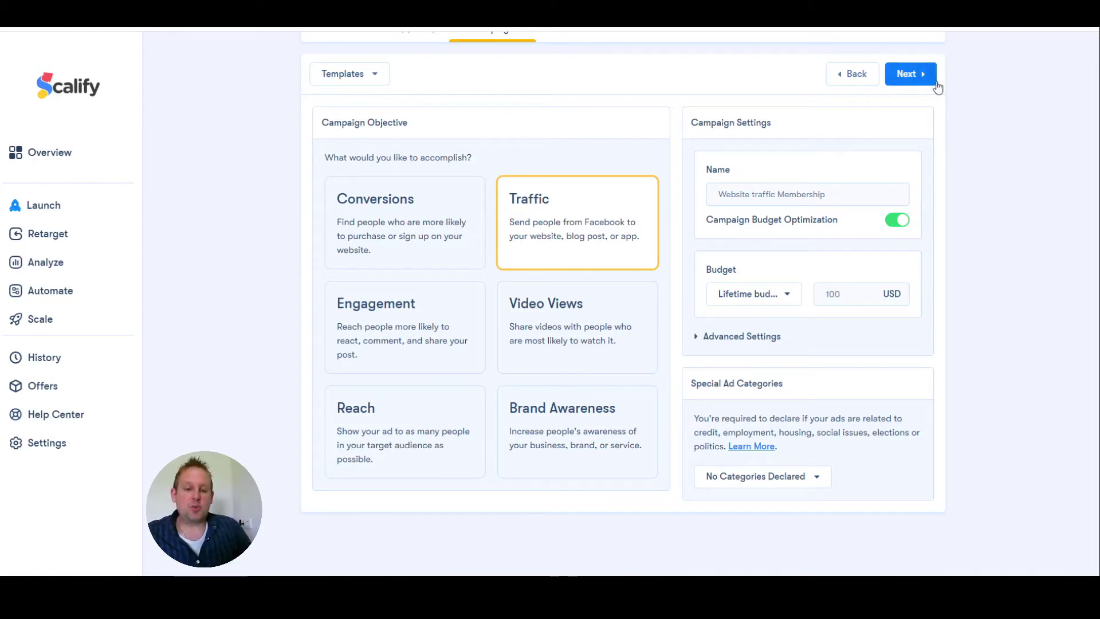
click(910, 73)
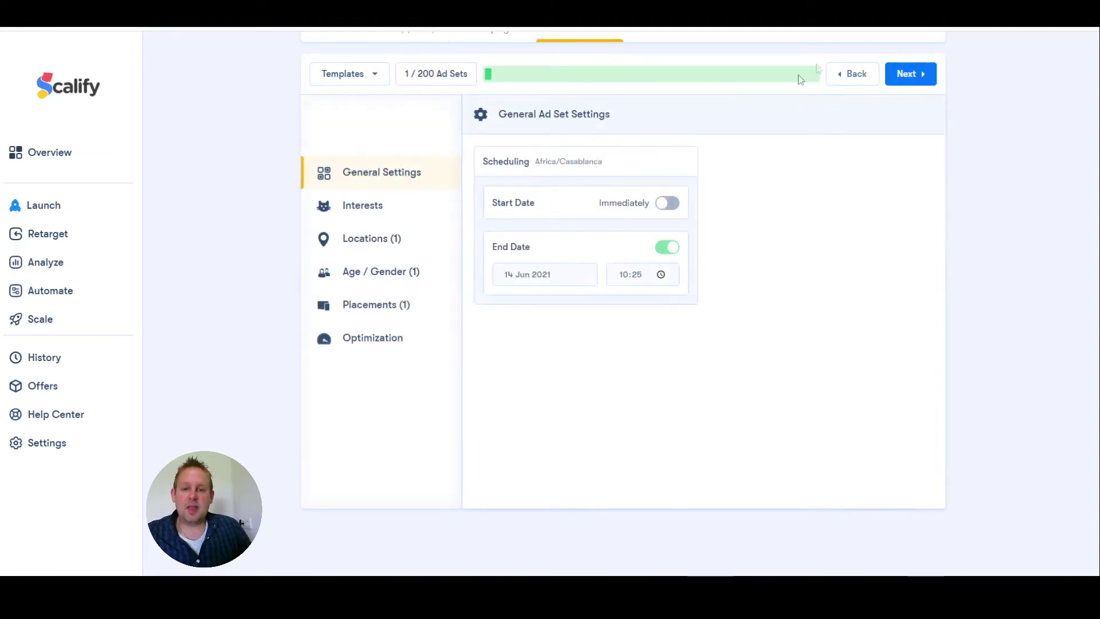
Step: Give the ad sets a fixed start of 24 May 2021 12:00, ending 14 Jun 2021 10:25
scroll(801, 295, up, 3)
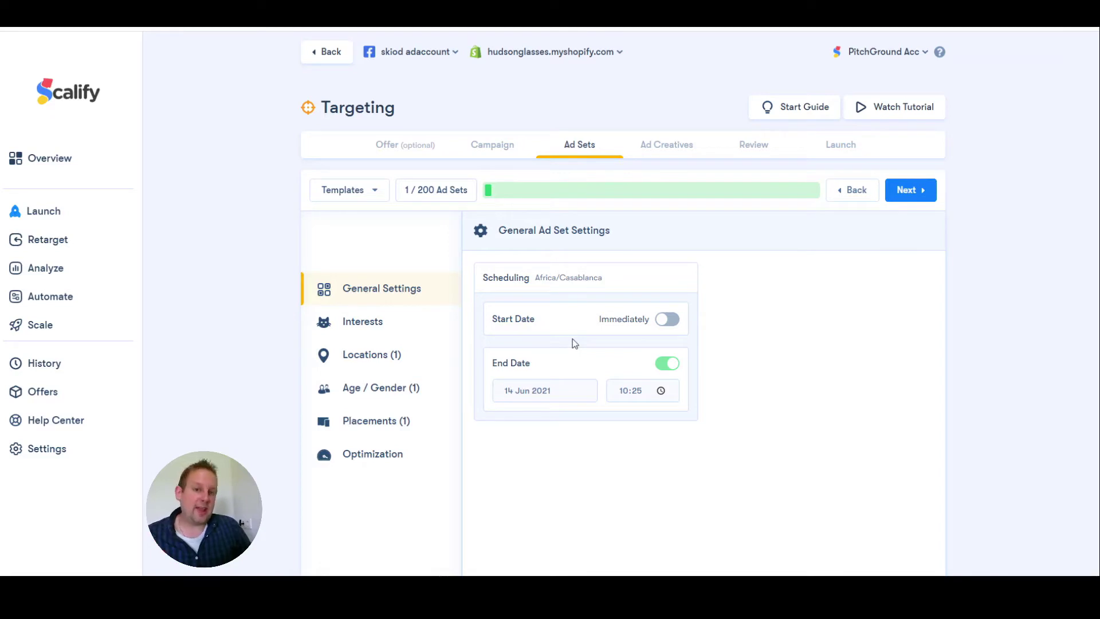
click(664, 319)
click(550, 384)
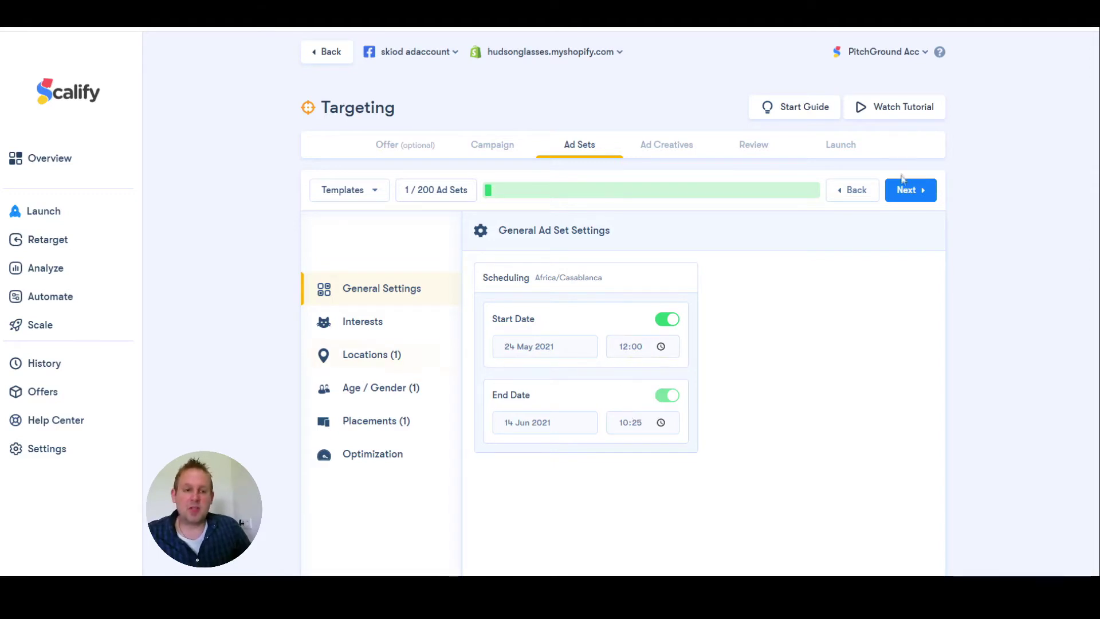
Step: Add an interests variation including Business page admins, found by searching 'page ad'
click(930, 195)
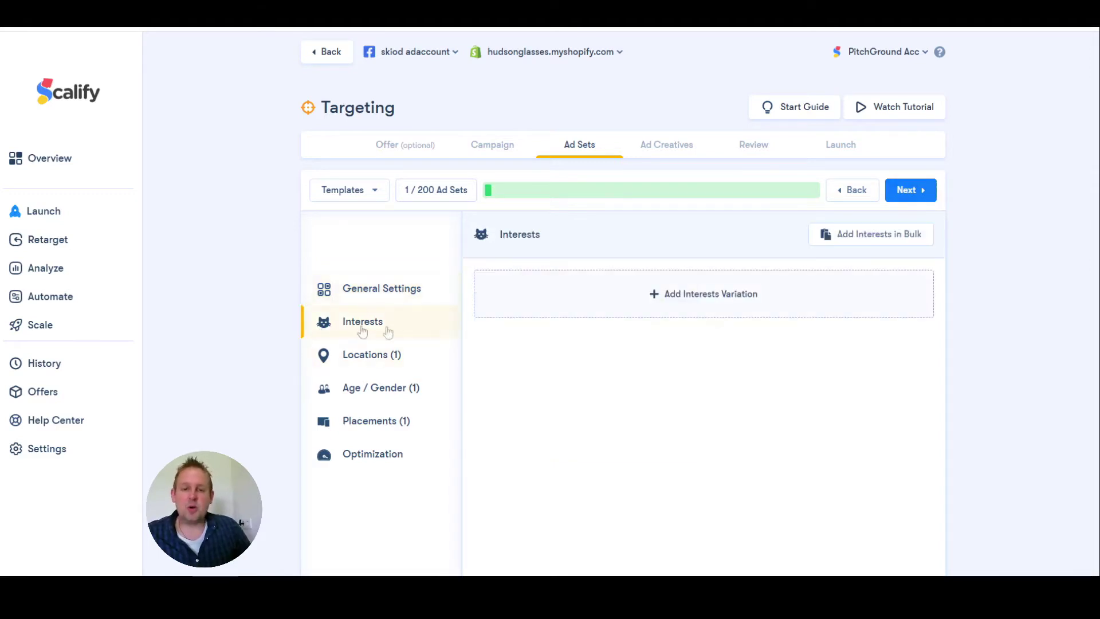
click(773, 290)
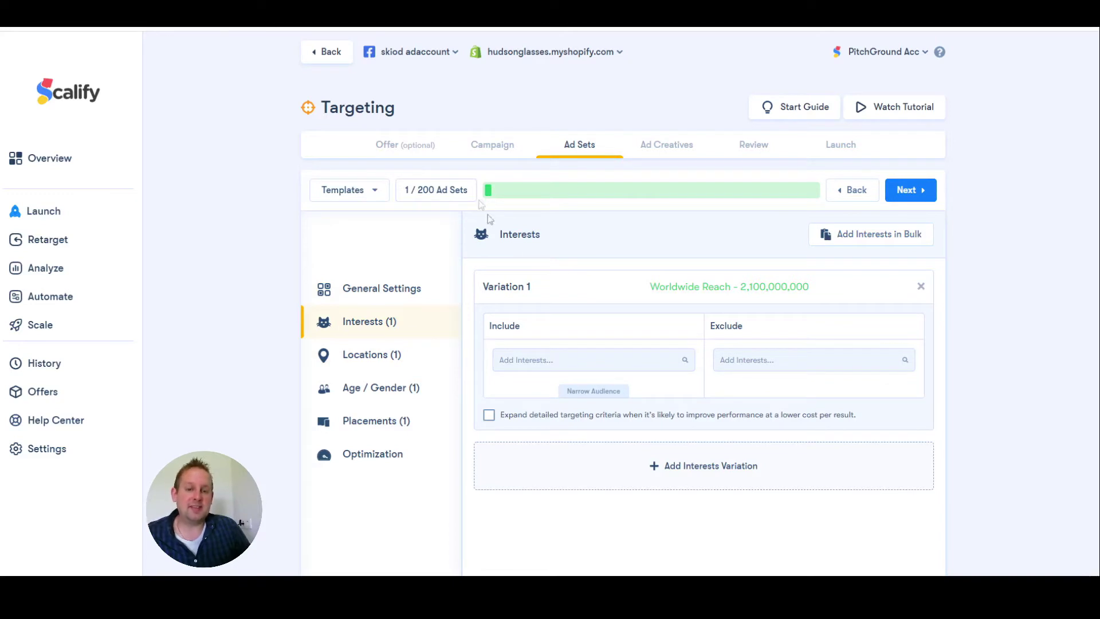
click(614, 369)
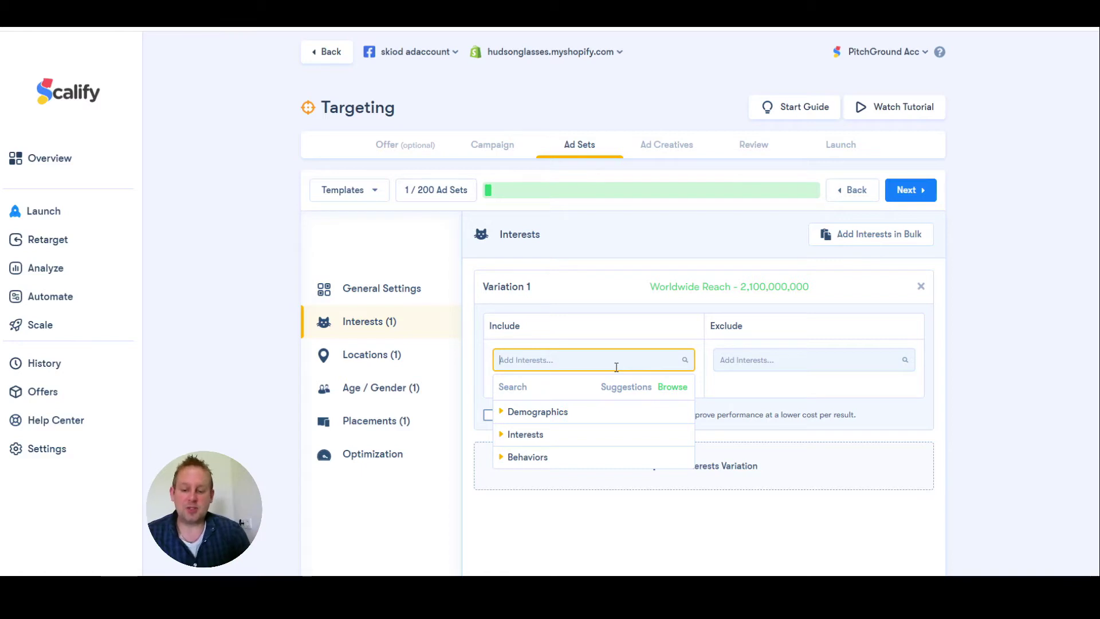
text(page admin)
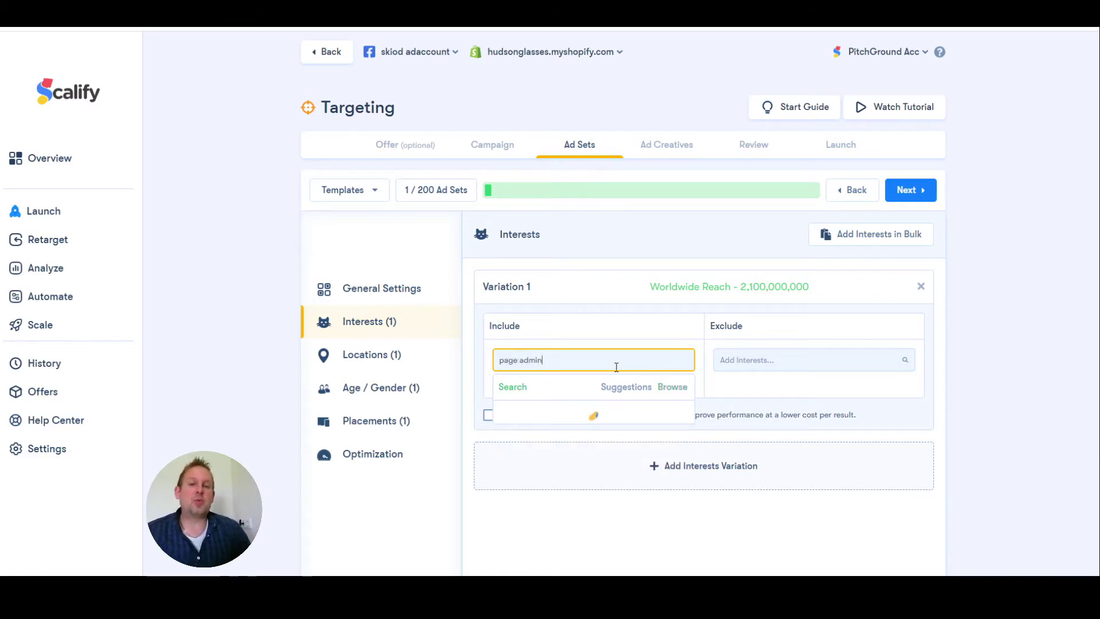
click(567, 434)
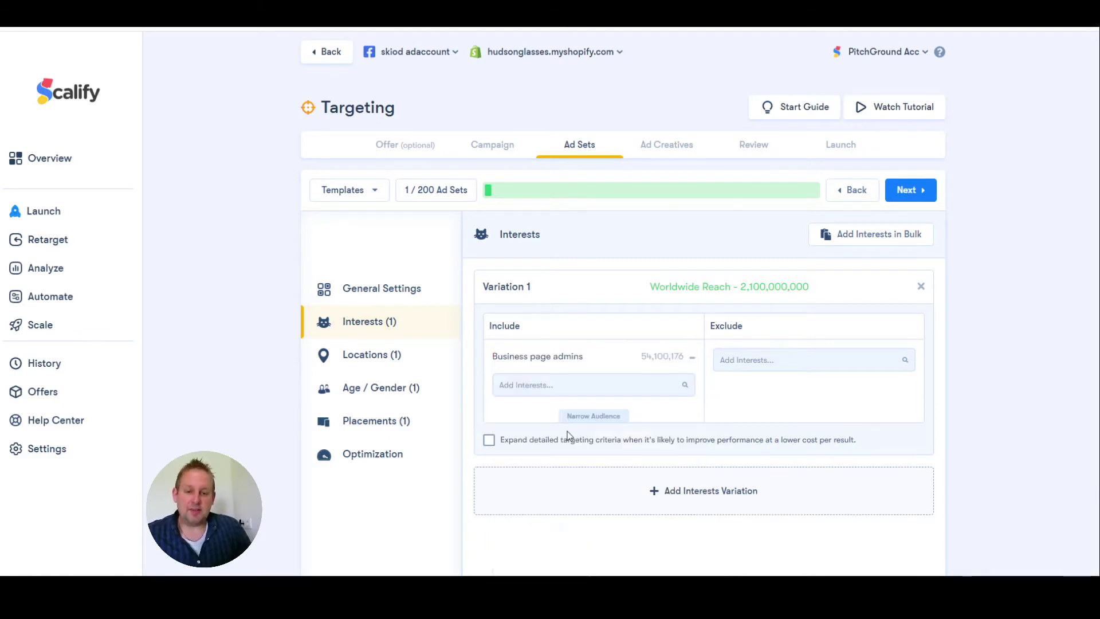
click(924, 192)
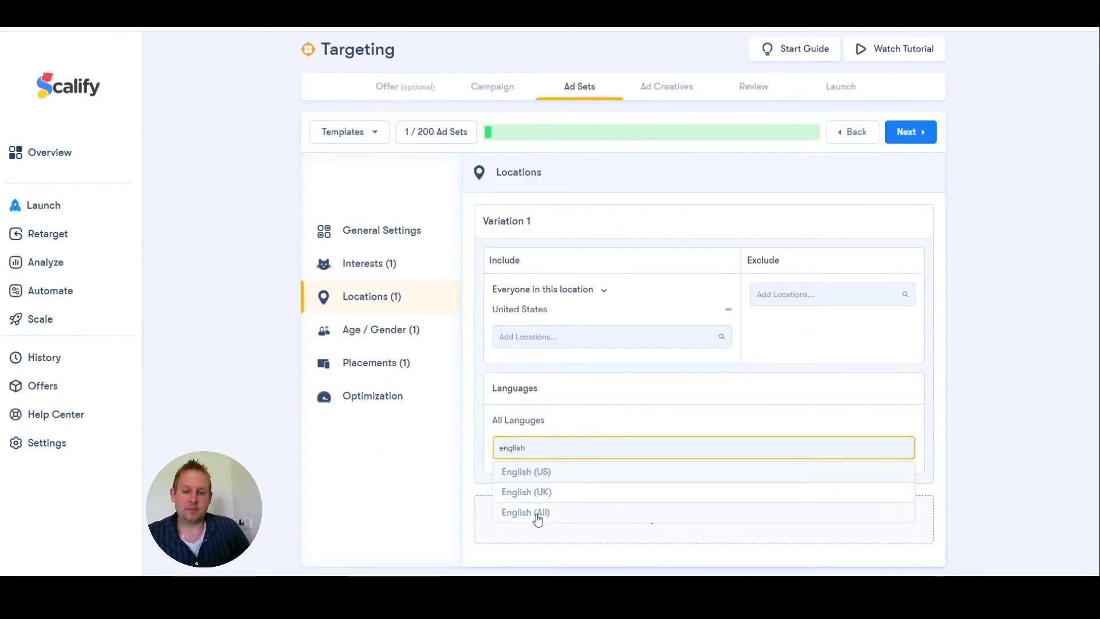
Step: Keep English for the first location variation and add a second variation targeting the United Kingdom
click(538, 515)
scroll(619, 457, down, 2)
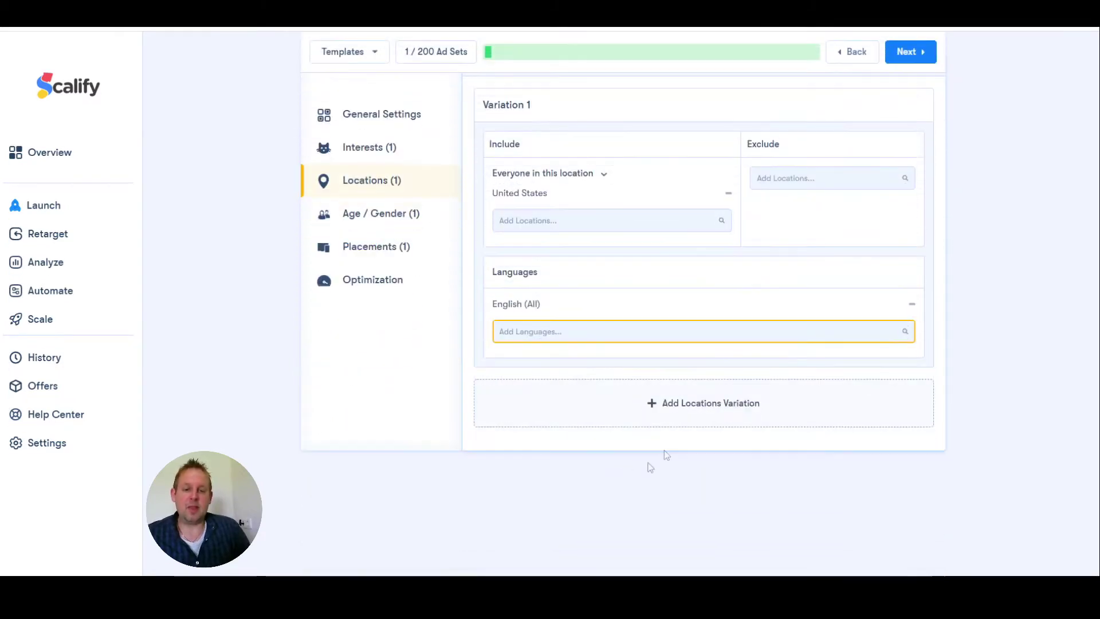
click(695, 397)
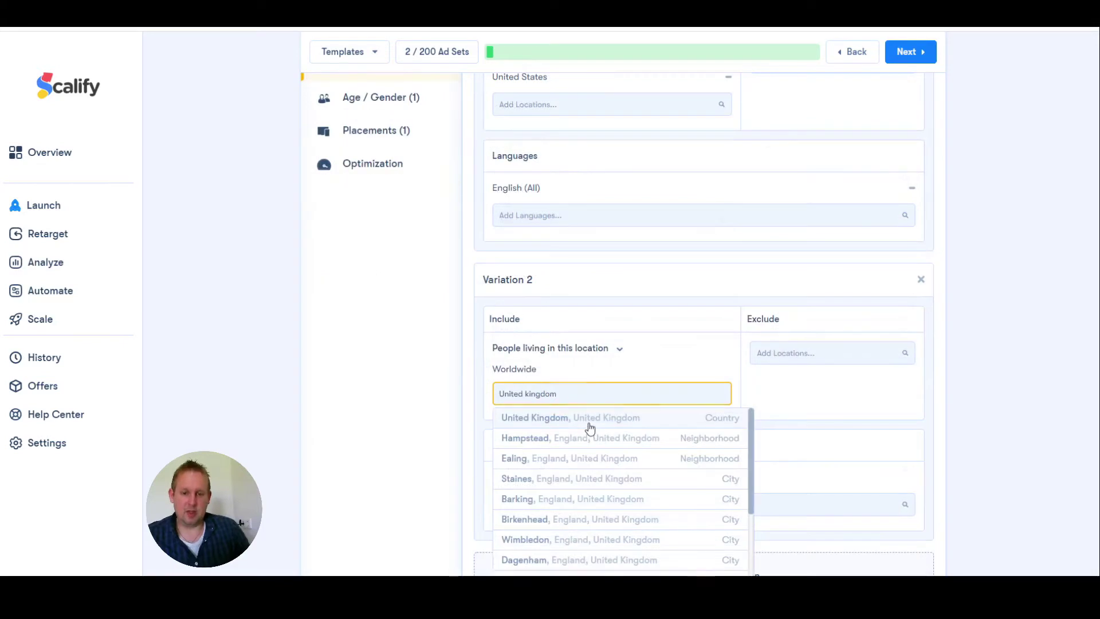
click(589, 423)
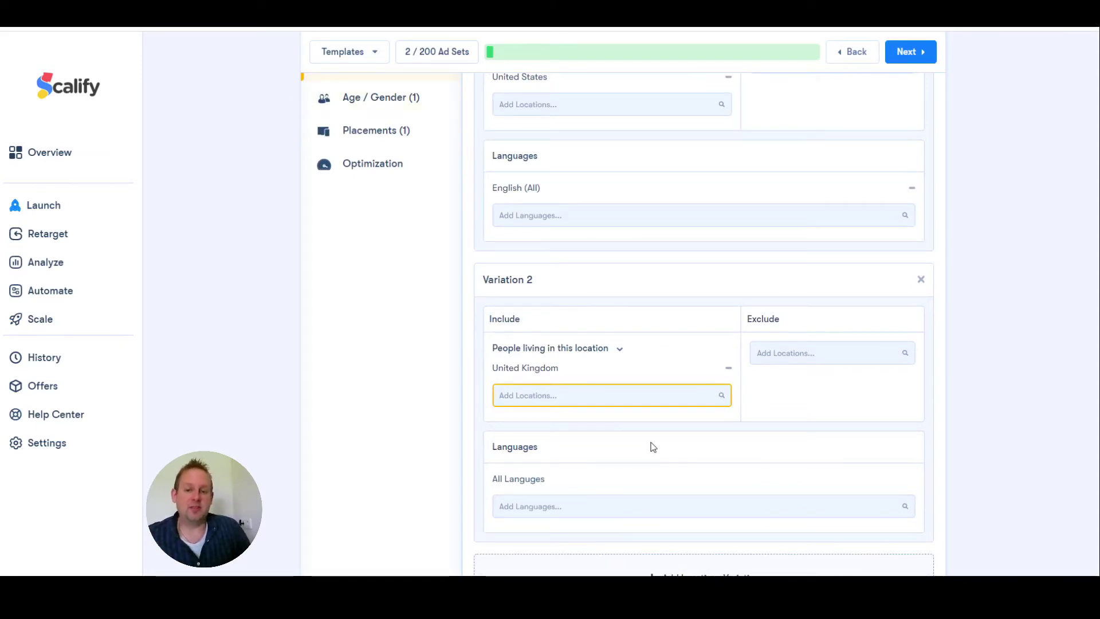
click(381, 98)
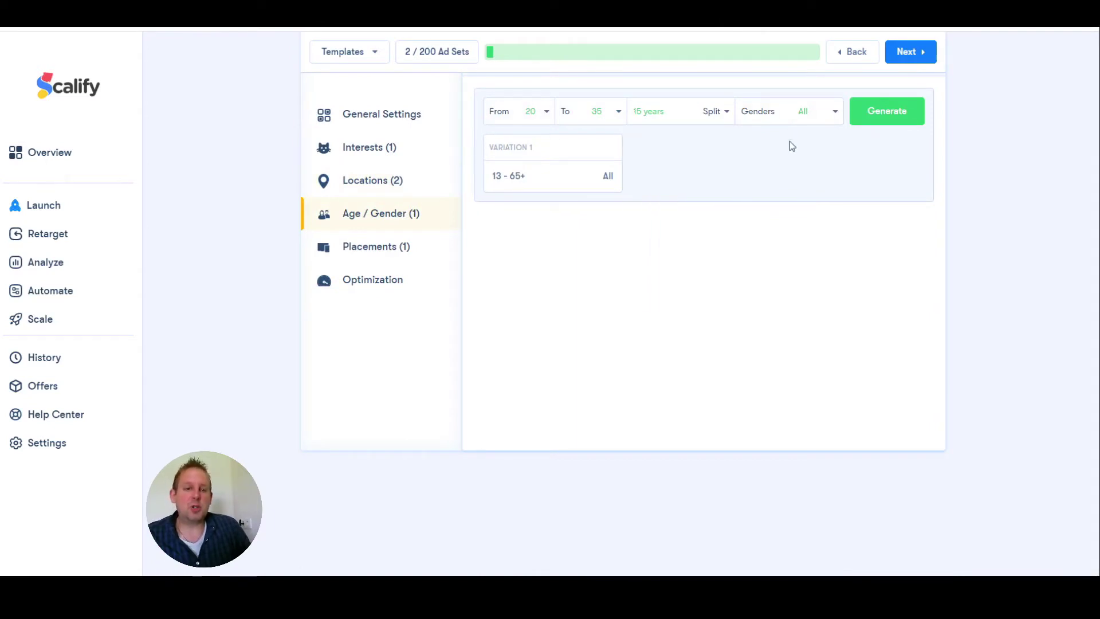
Step: Split the 20–35 age range by gender into separate Male and Female variations
click(807, 116)
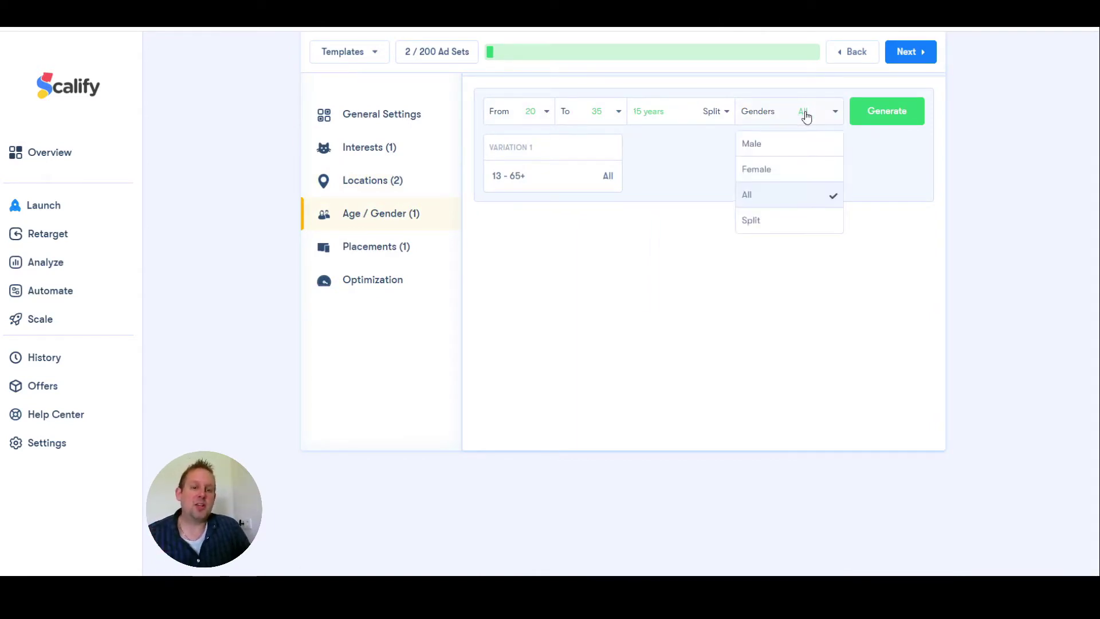
click(759, 221)
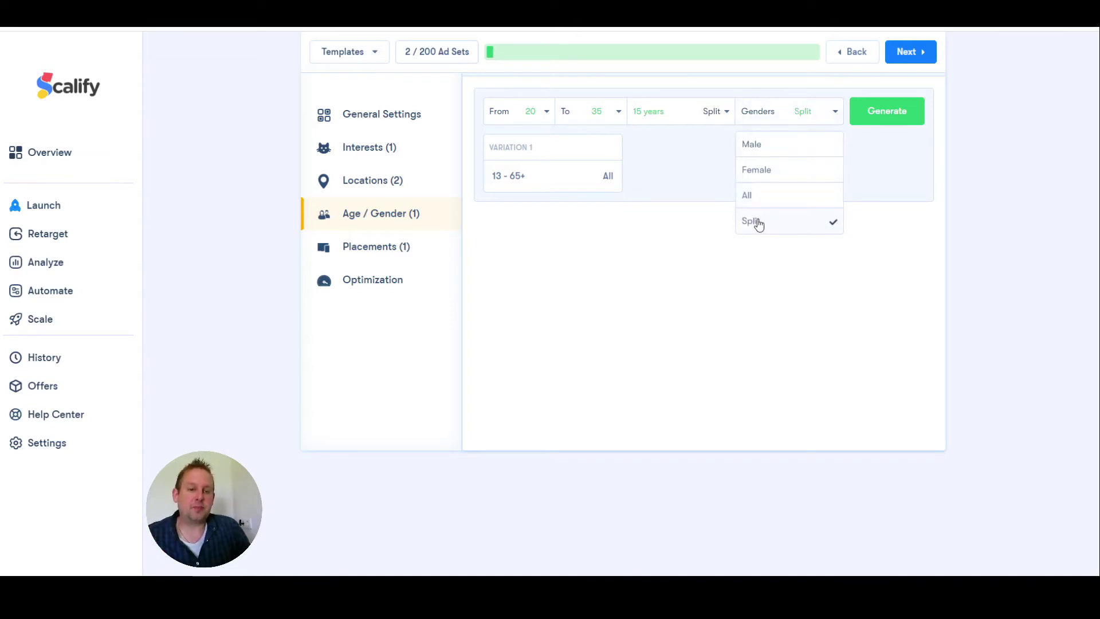
click(895, 114)
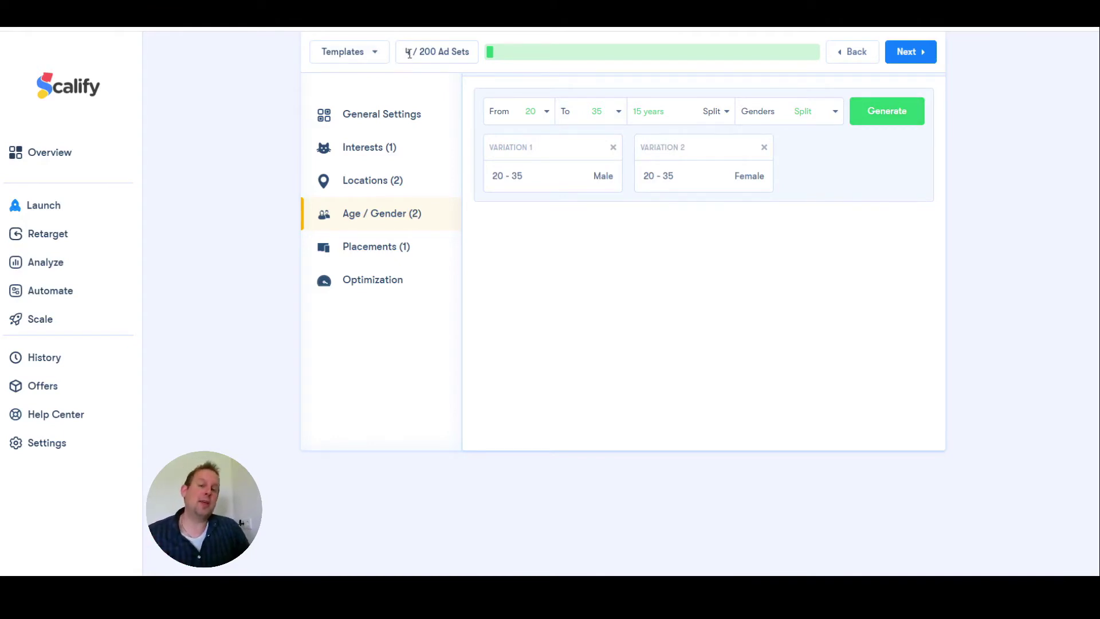
click(901, 115)
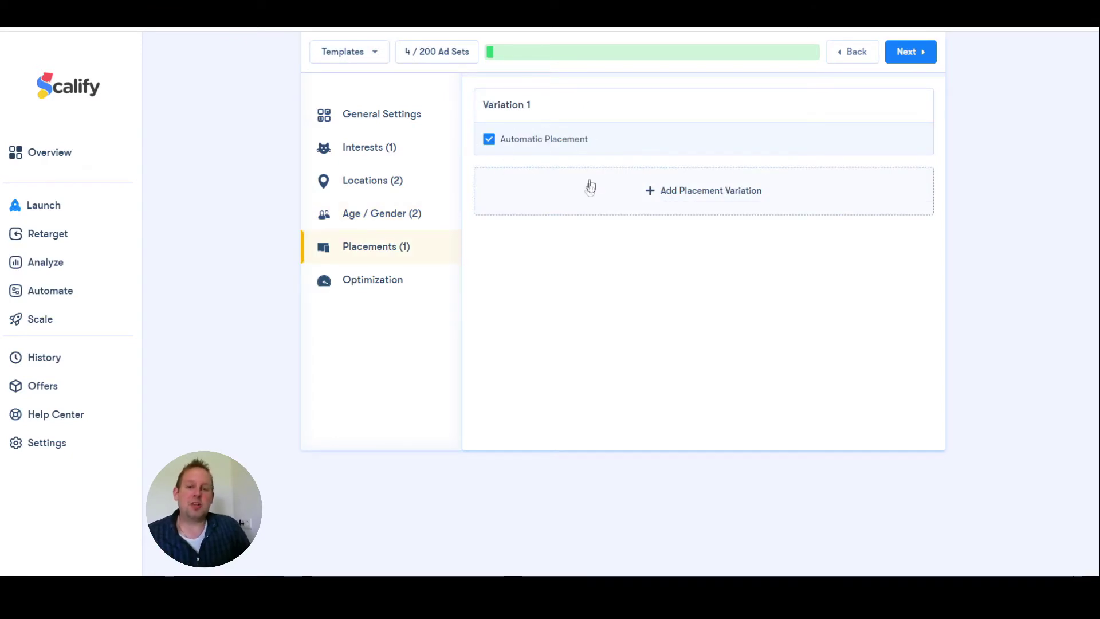
Step: Add a second manual placement variation limited to Instagram Feed and Instagram Explore
click(694, 191)
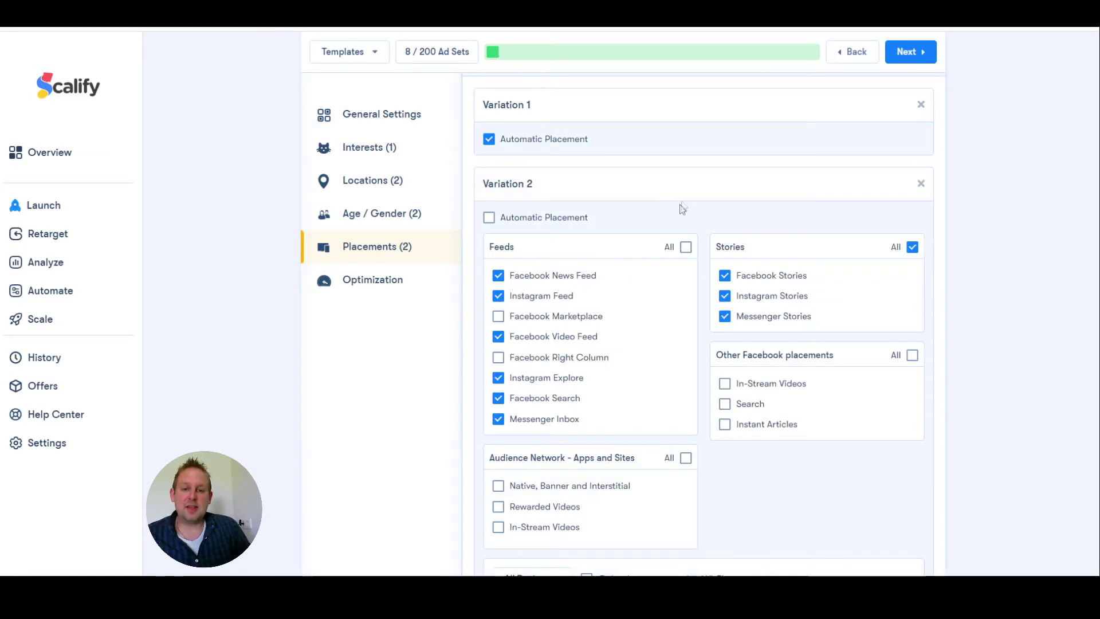
click(489, 221)
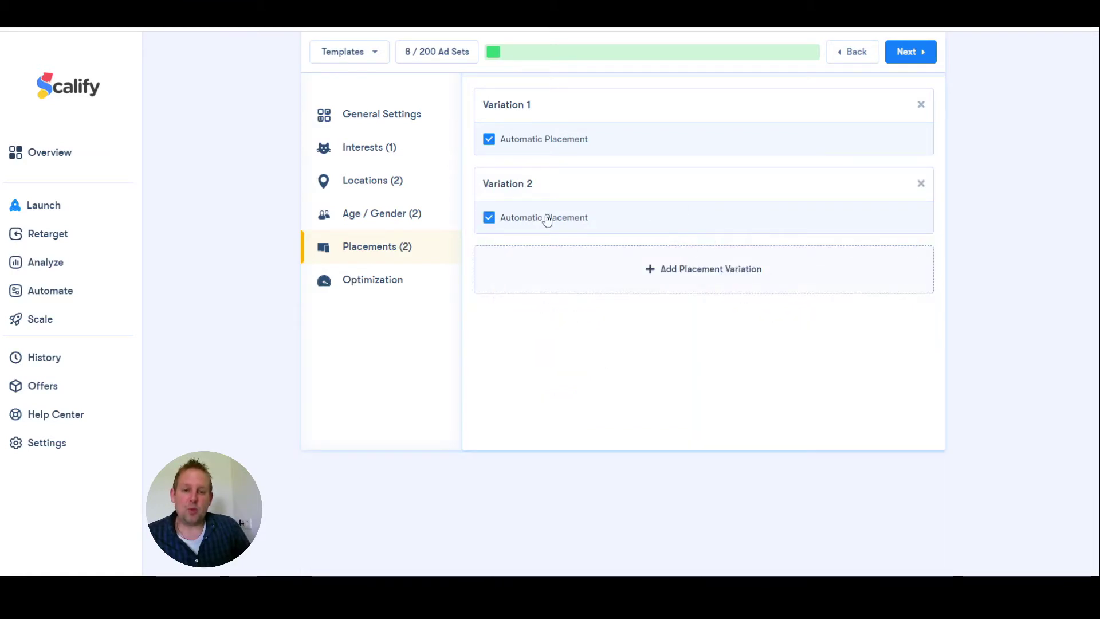
click(487, 220)
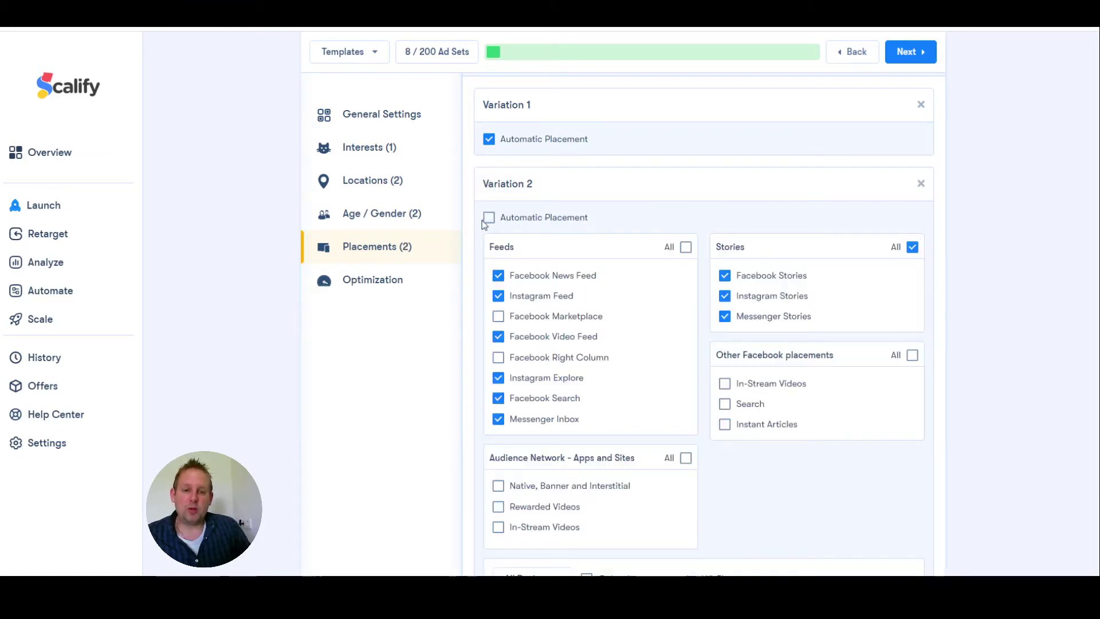
click(508, 418)
click(513, 389)
click(515, 337)
click(519, 277)
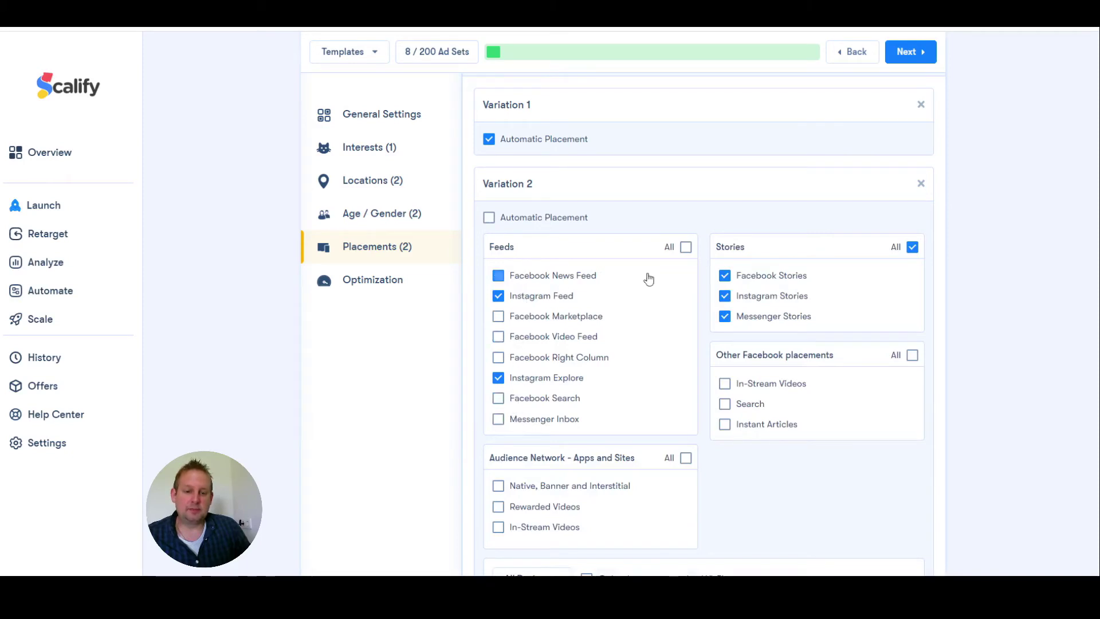
click(740, 276)
click(747, 296)
click(745, 316)
scroll(697, 465, down, 4)
scroll(690, 432, up, 4)
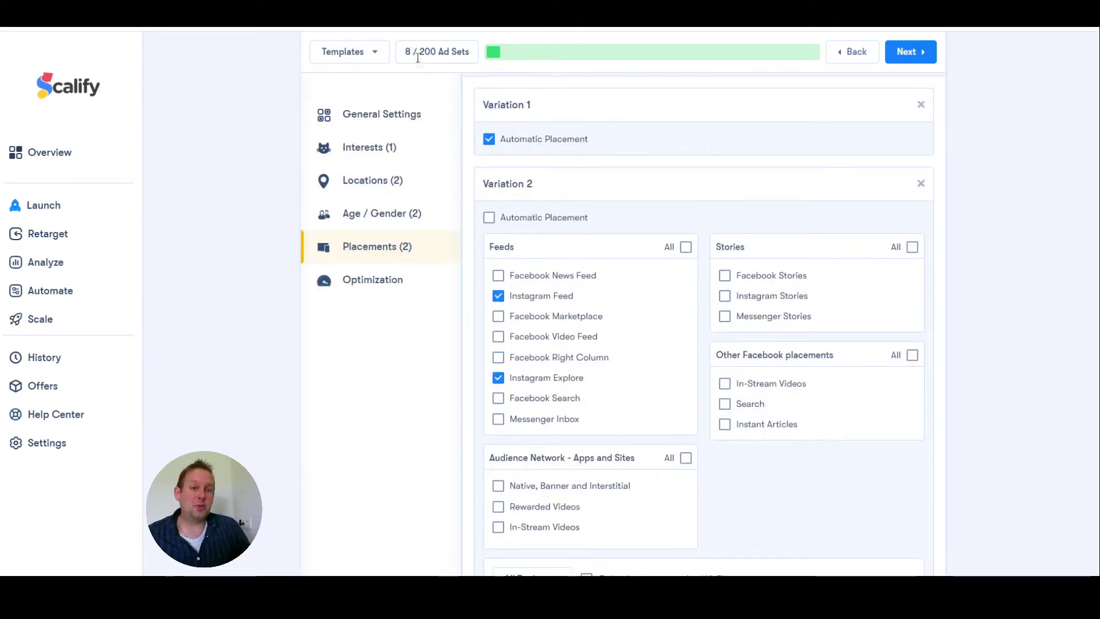
Step: Keep Link Clicks as the delivery optimization goal and continue to Ad Creatives
click(930, 60)
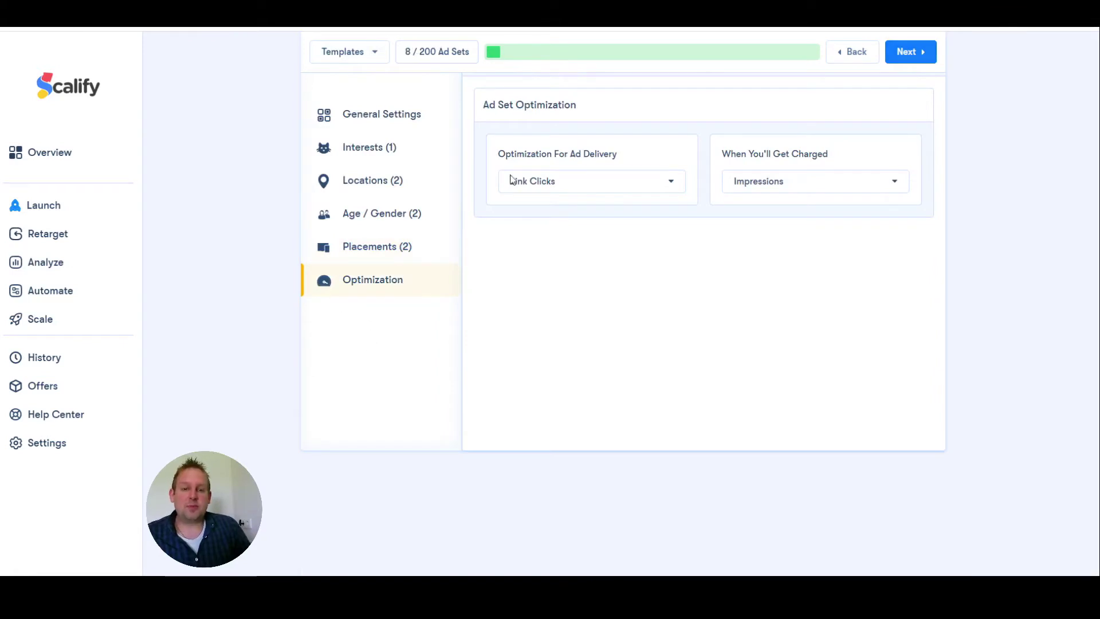
click(565, 179)
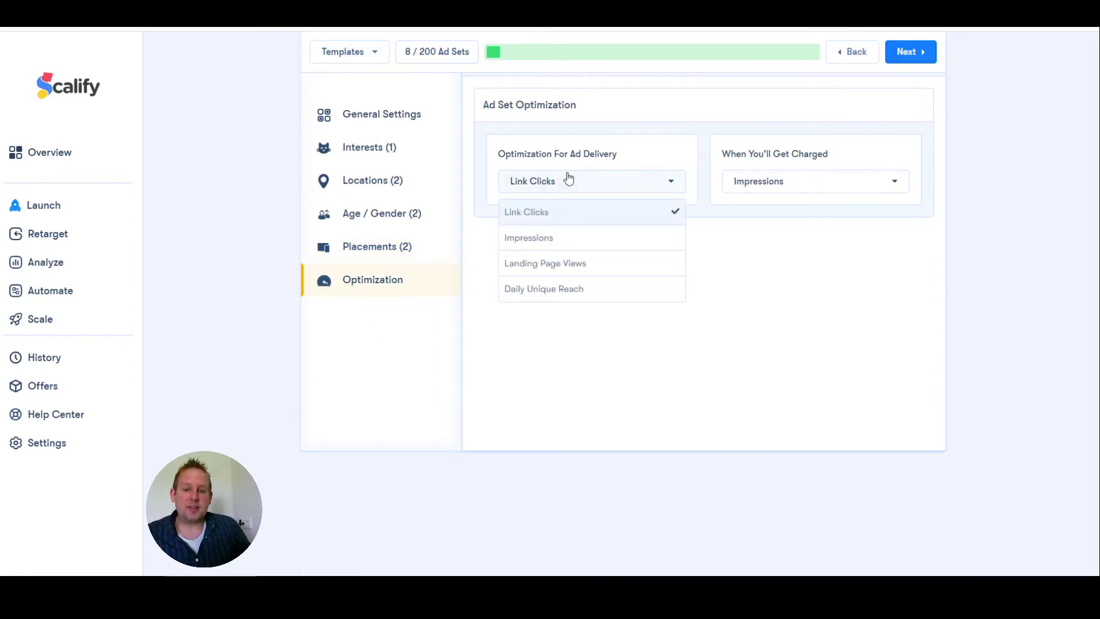
click(575, 221)
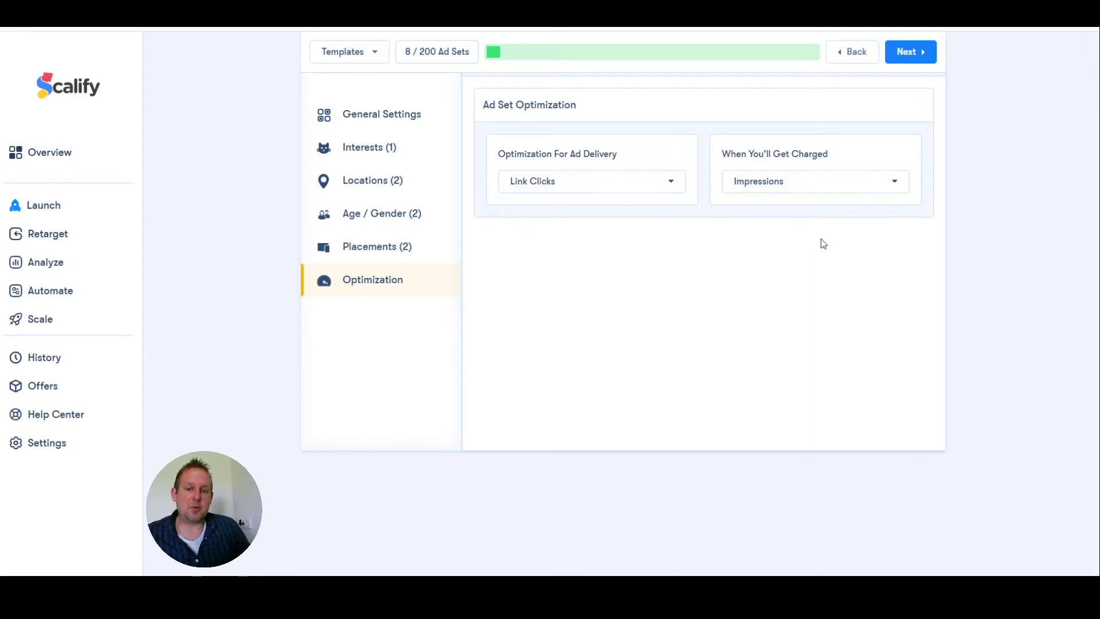
scroll(823, 244, up, 3)
click(910, 139)
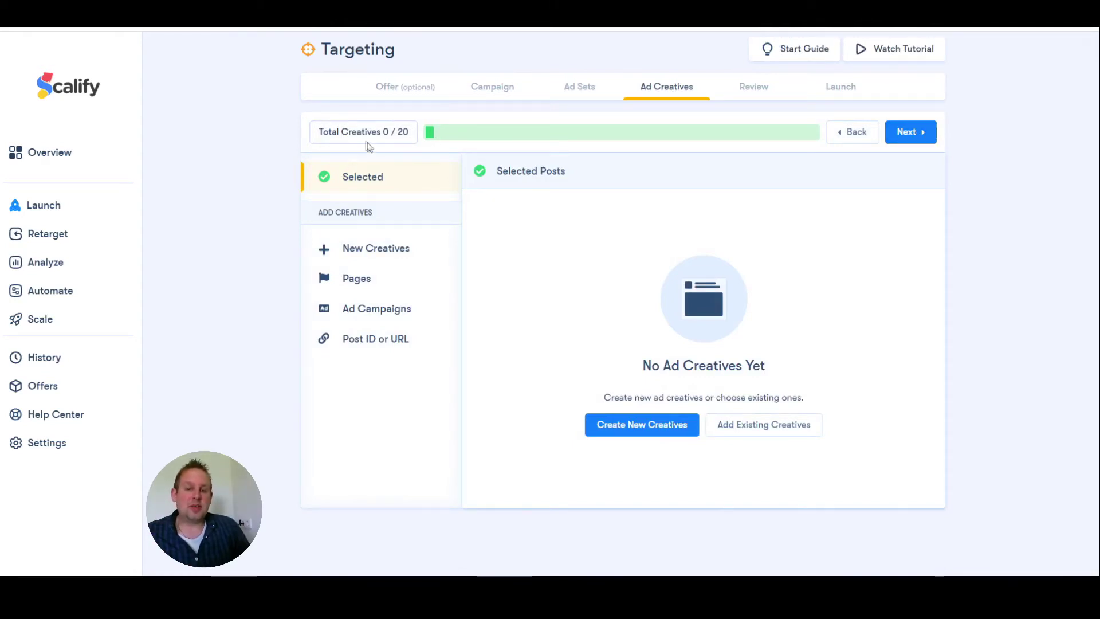
Step: Start new creatives with the three ad copy texts and continue to media
click(642, 426)
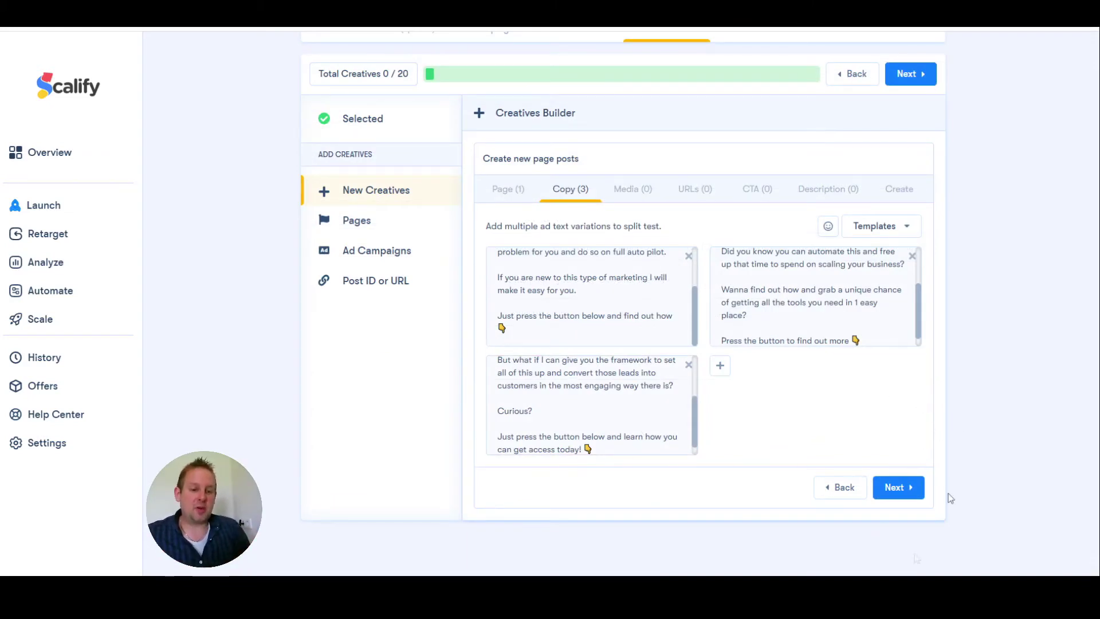
click(898, 498)
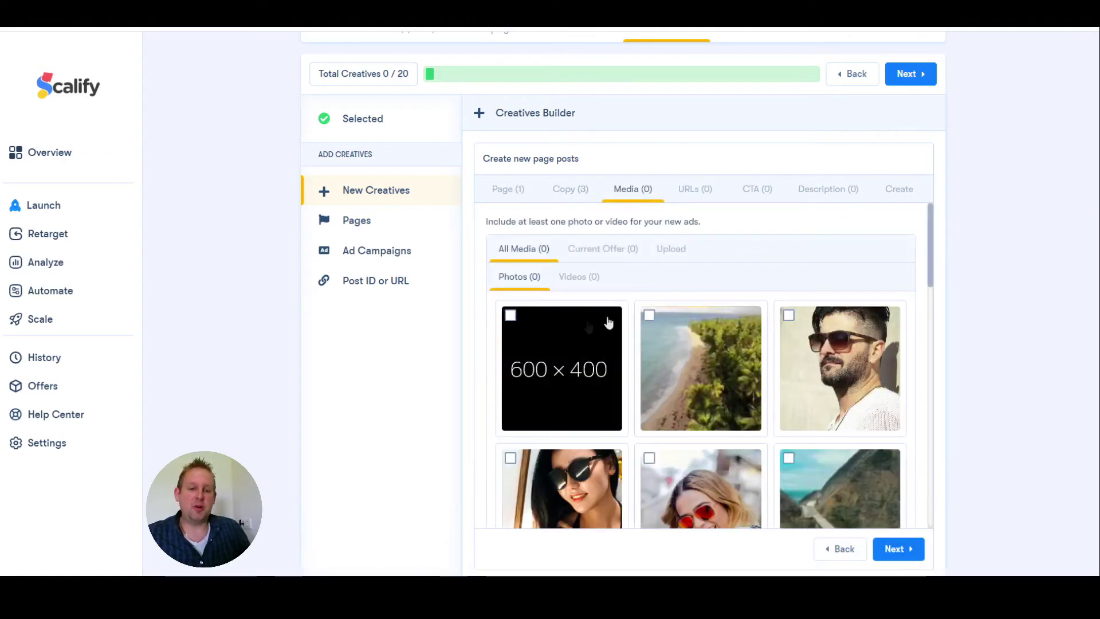
Step: Upload three images as creative media and continue to the URLs step
click(670, 251)
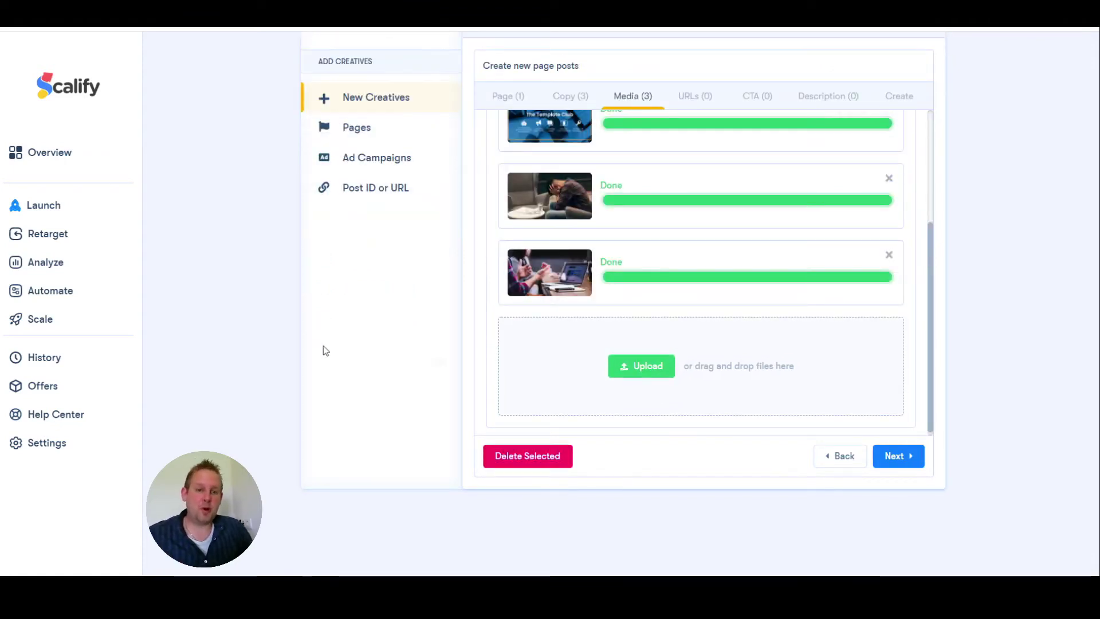
scroll(716, 205, up, 2)
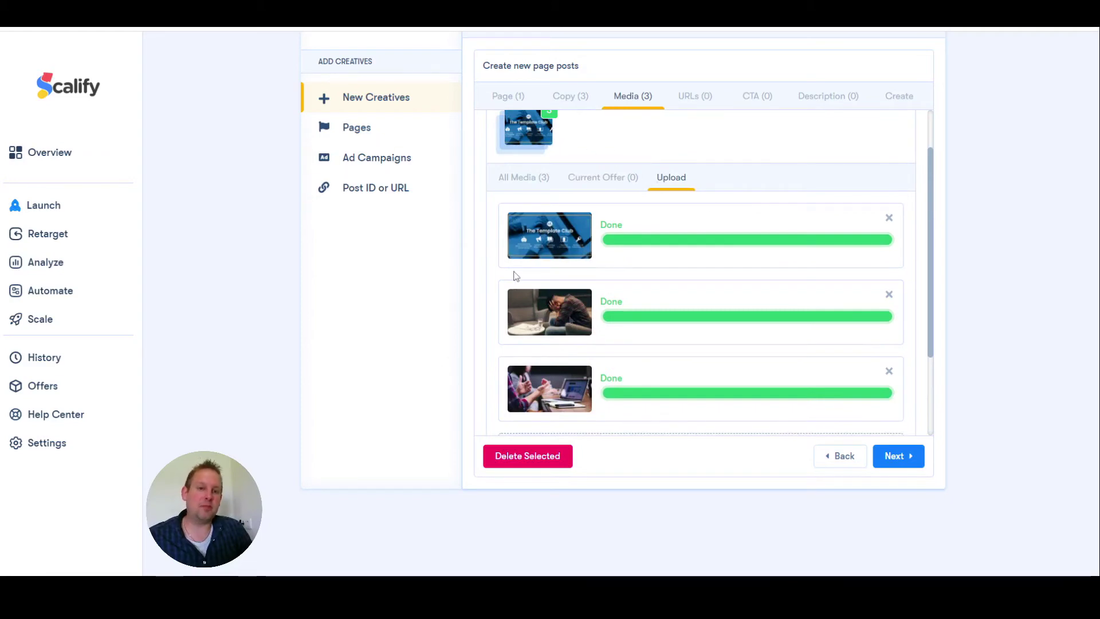
scroll(749, 310, down, 4)
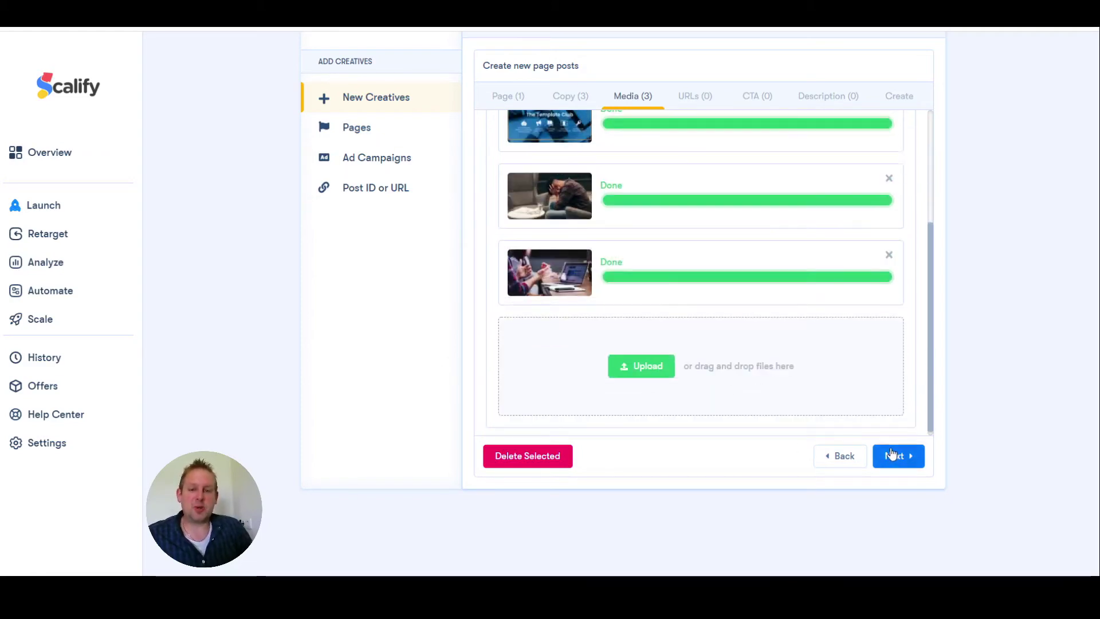
click(895, 455)
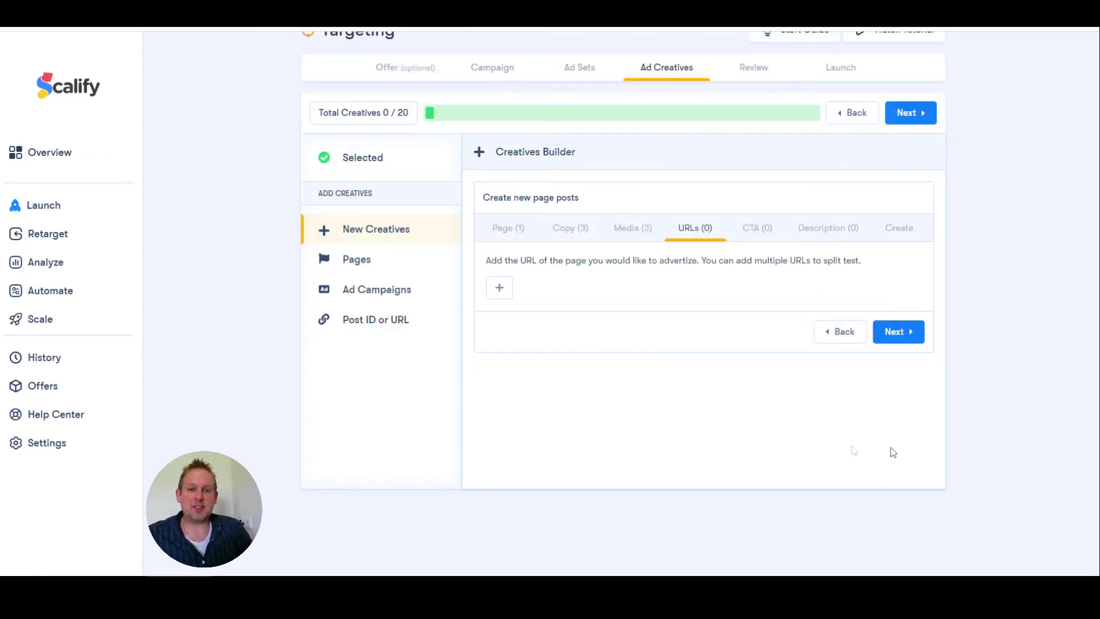
Step: Add a URL row with the Template Club landing page and begin typing the site's domain as display URL
click(498, 290)
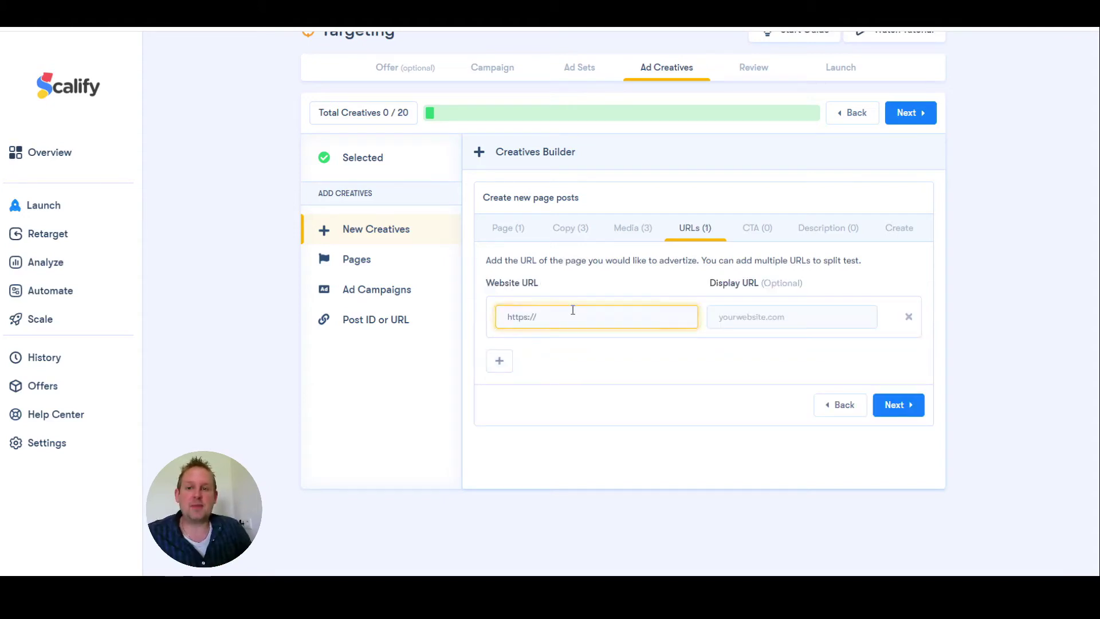
text(markvdmade.com/the-template-club/)
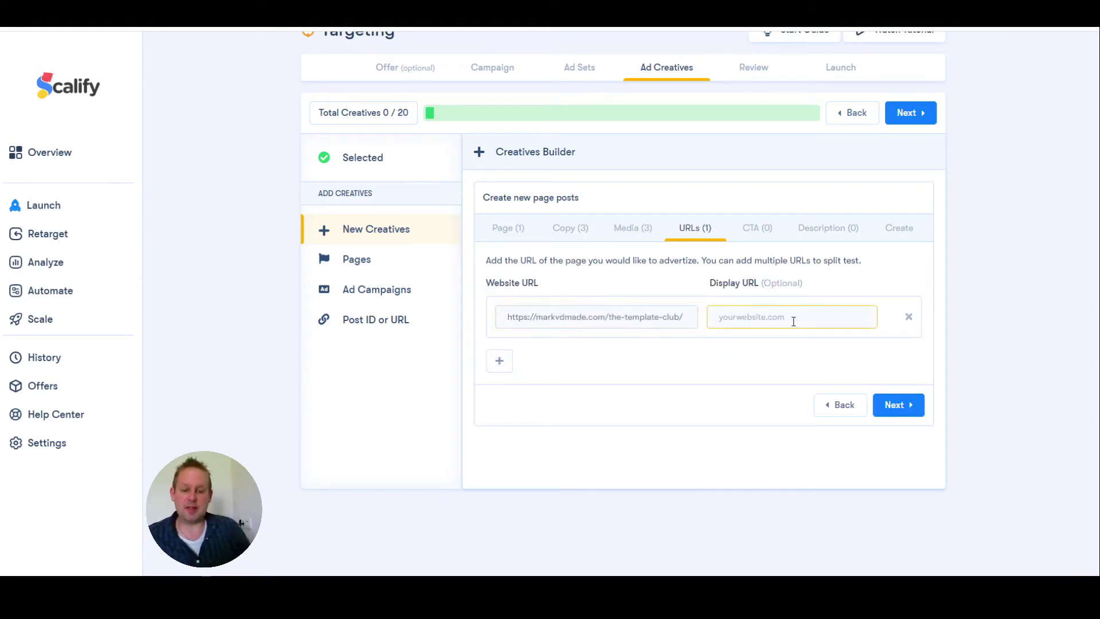
click(793, 321)
text(markd)
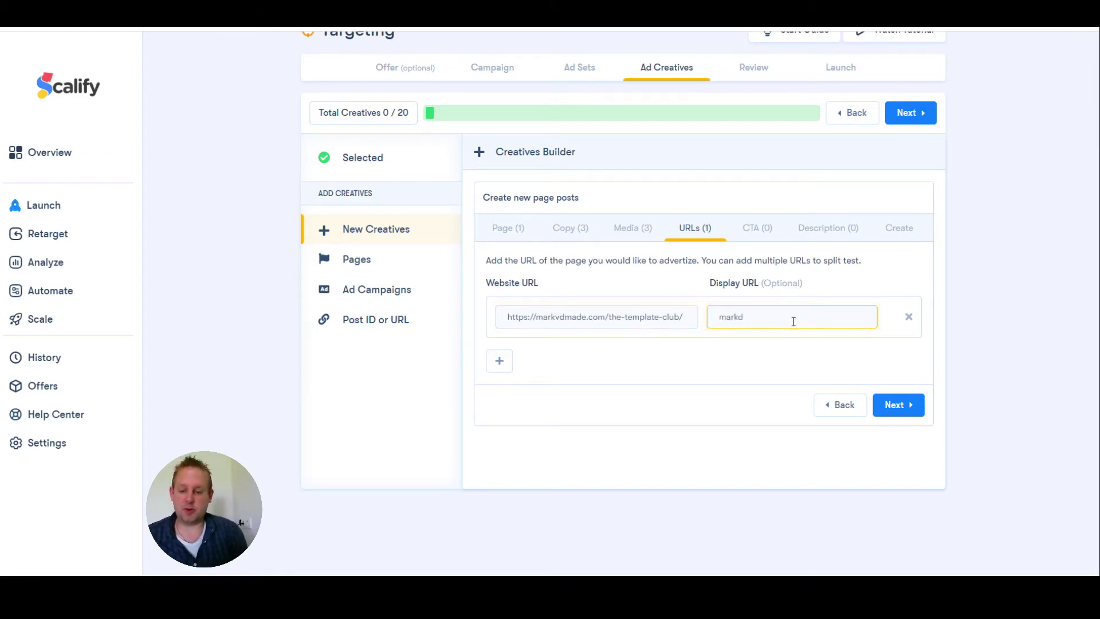
key(BackSpace)
text(vdmade.com)
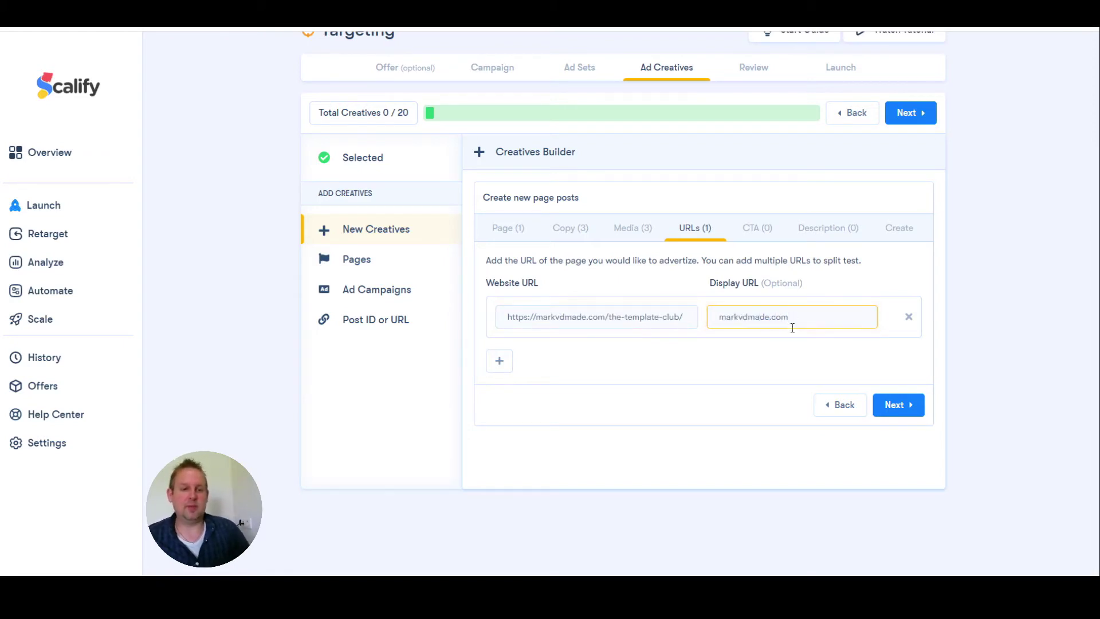
Step: Add Watch More, Learn More and Sign Up buttons plus two headline/description pairs, then generate the creatives
click(903, 408)
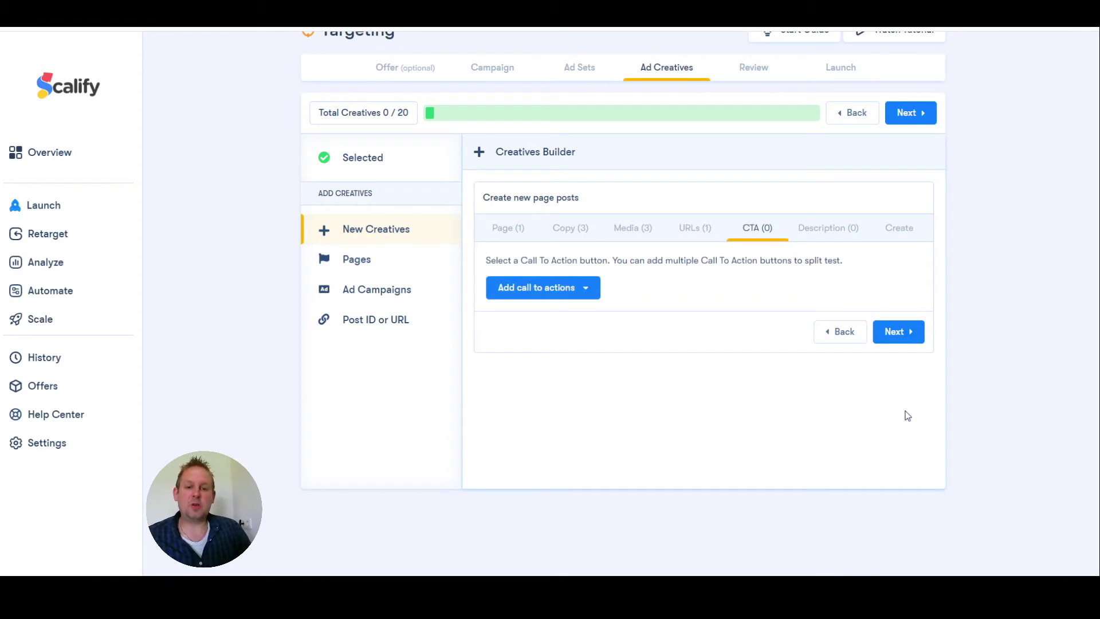
click(559, 289)
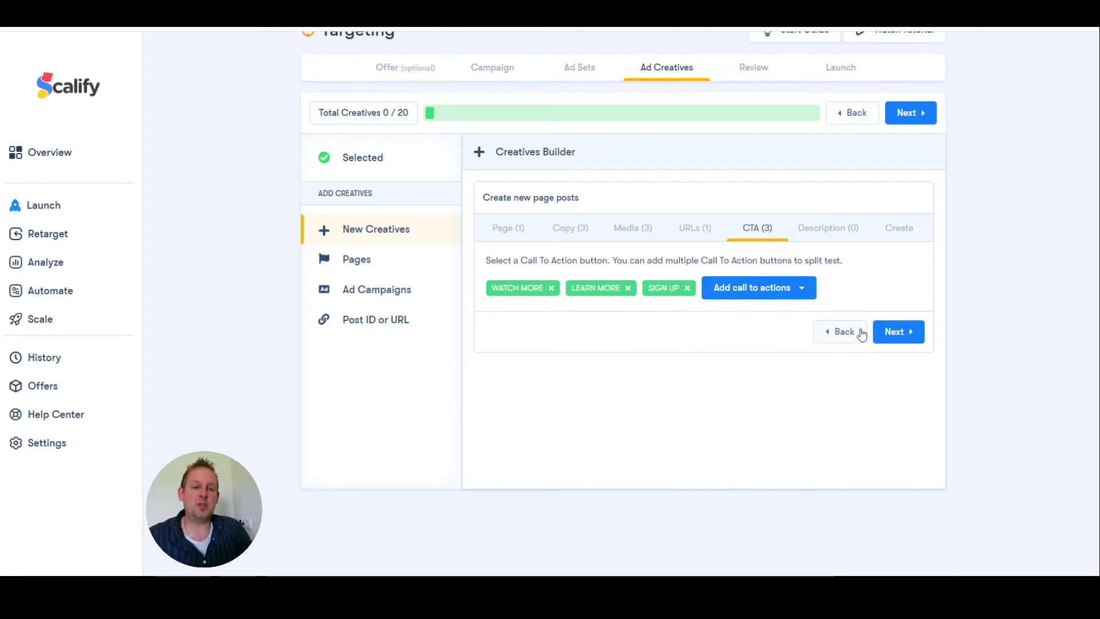
click(893, 335)
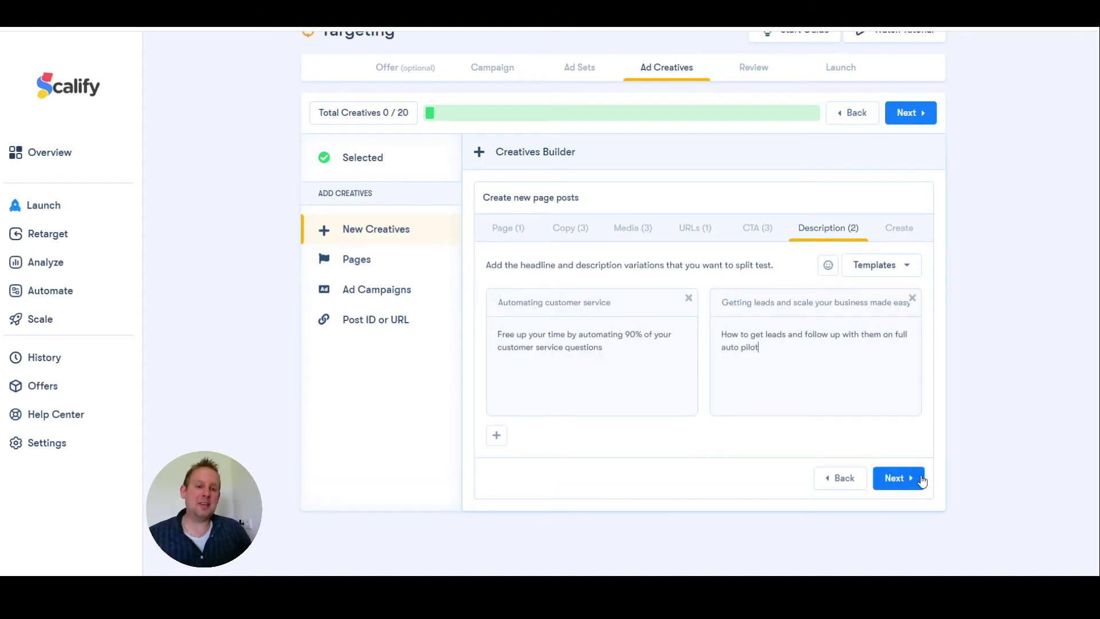
click(892, 479)
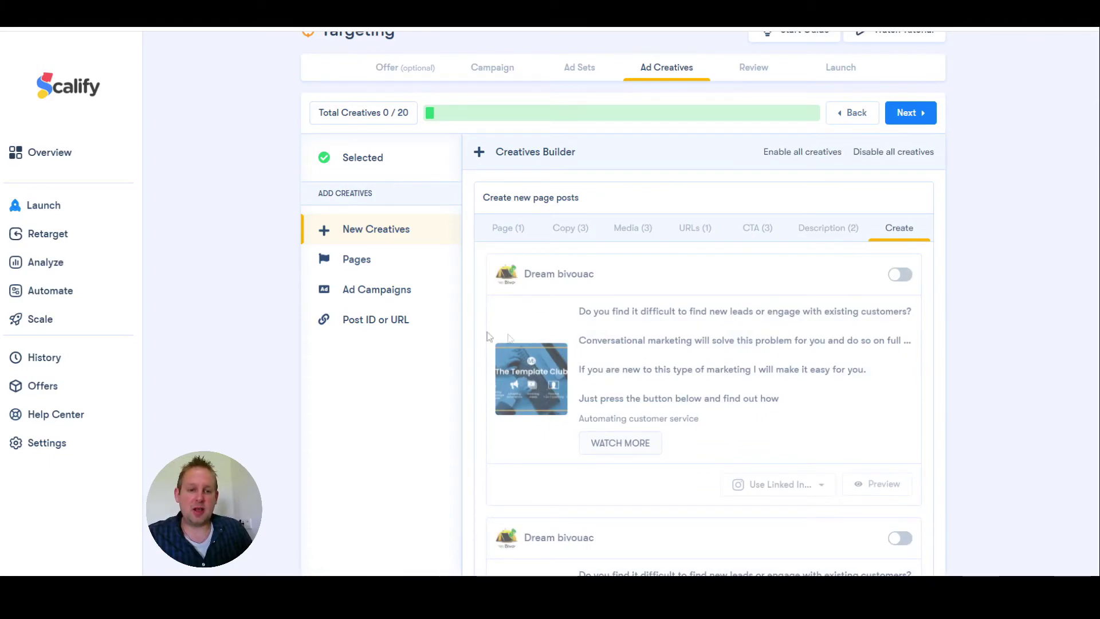
Step: Look over the 20 generated creatives and preview one Dream bivouac page post
scroll(491, 336, down, 5)
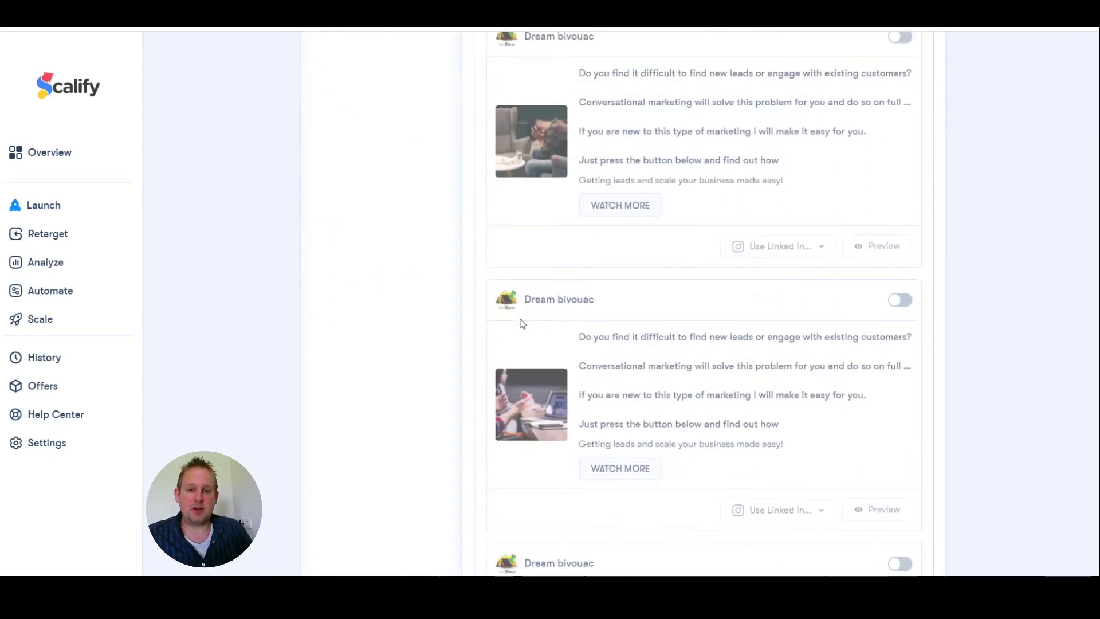
scroll(688, 344, up, 8)
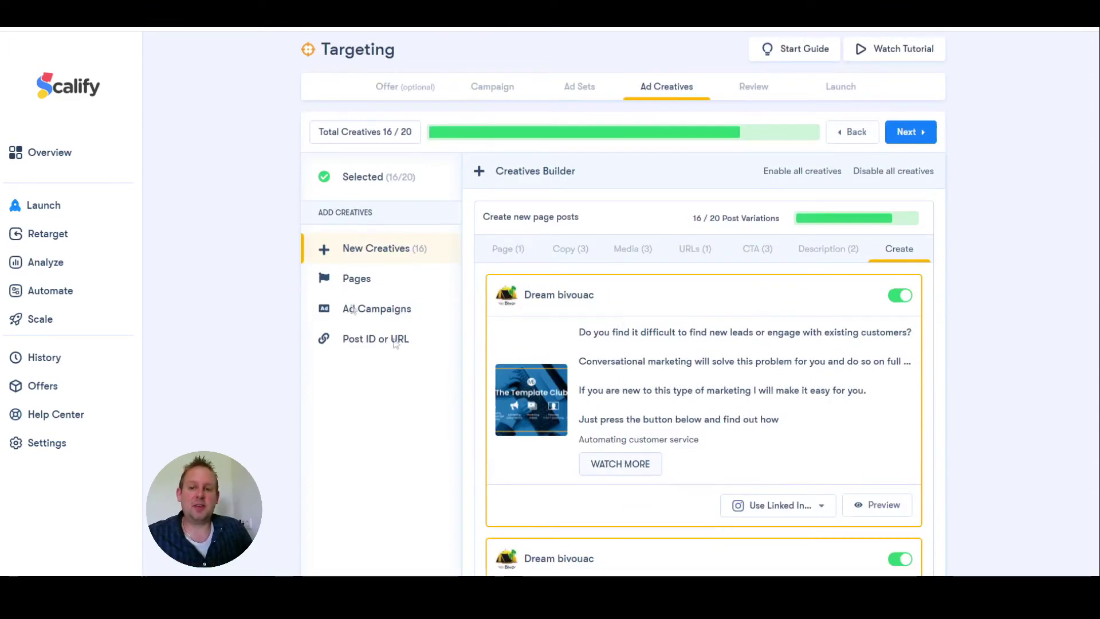
scroll(768, 329, down, 8)
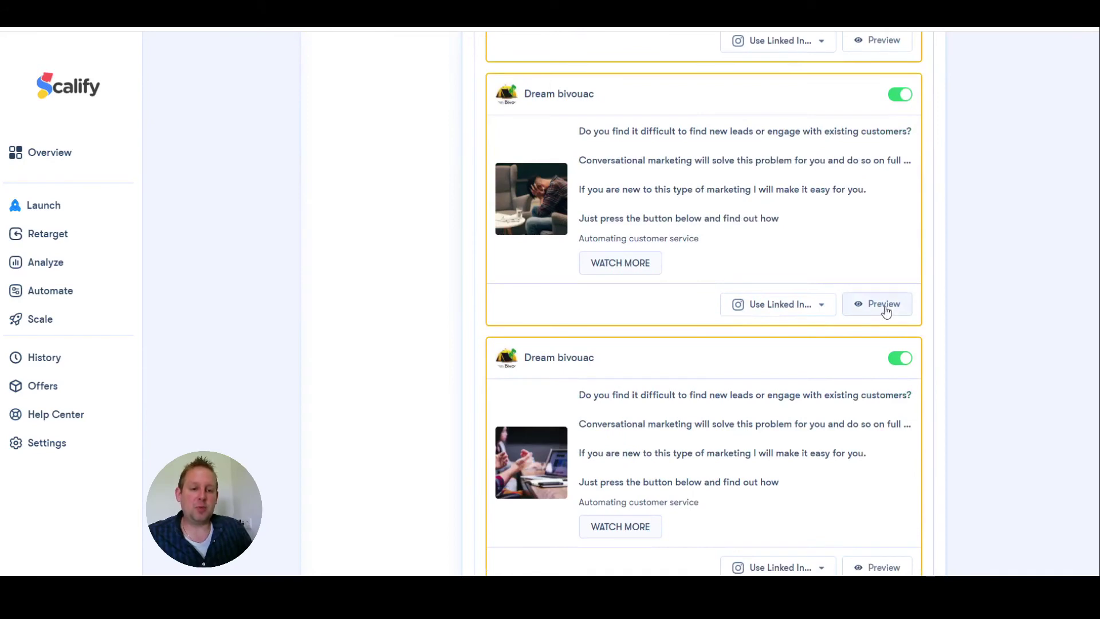
click(886, 312)
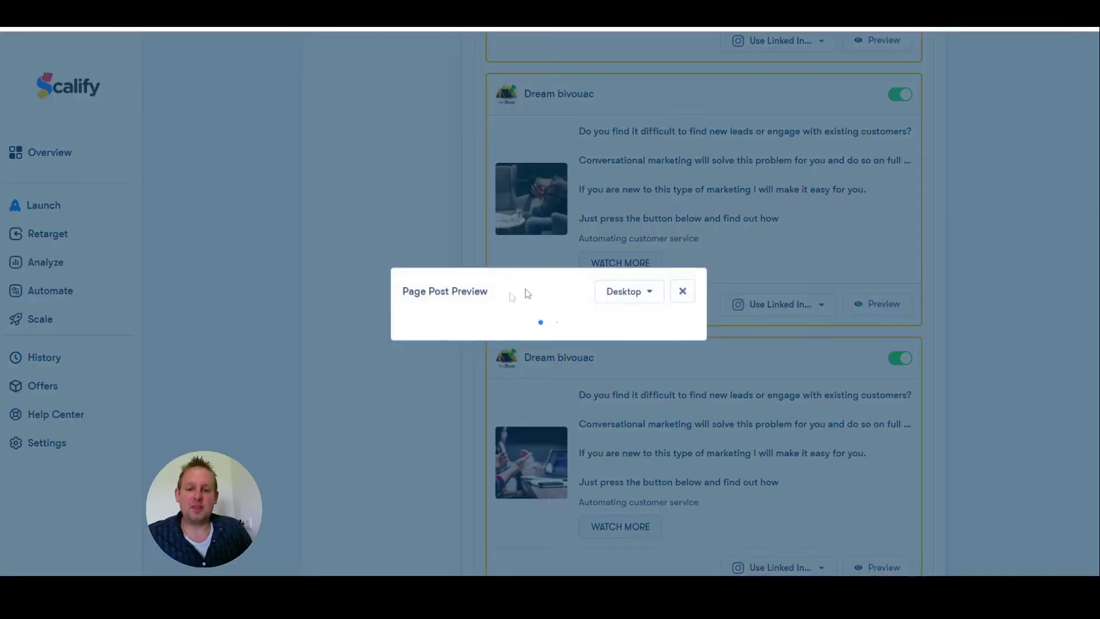
Step: Check the Desktop placement options in the post preview, close it, and return to the top
click(624, 293)
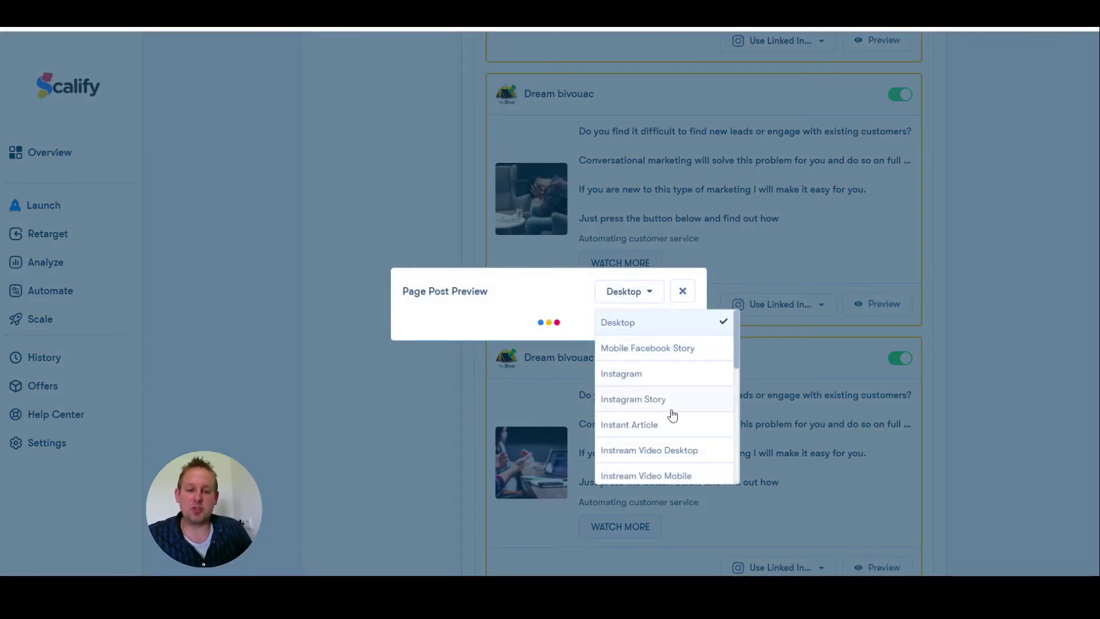
click(682, 293)
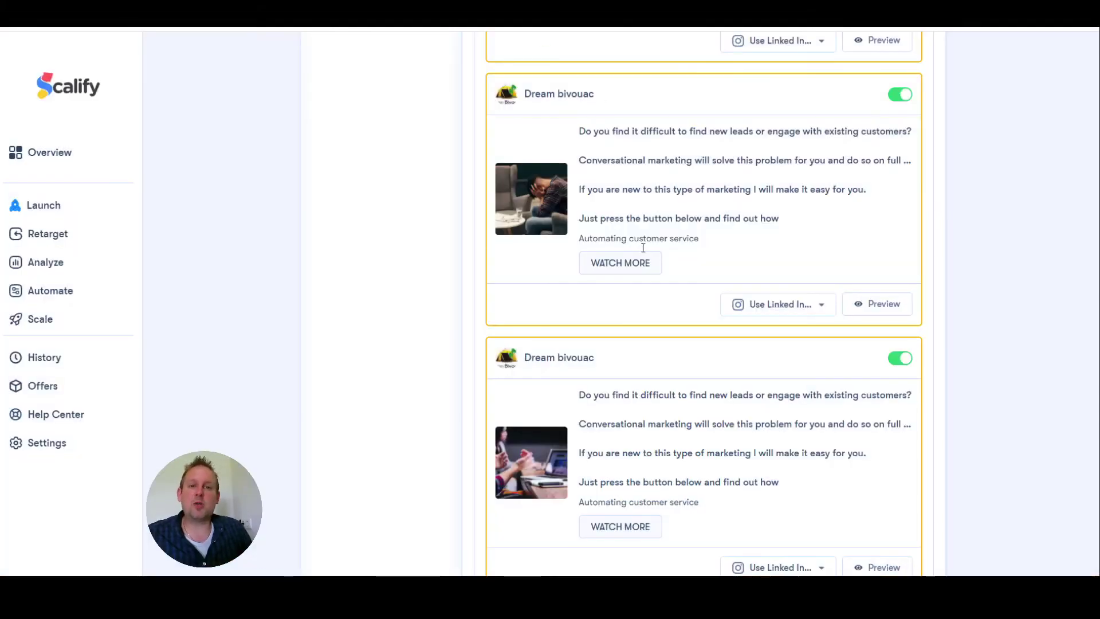
scroll(648, 270, up, 10)
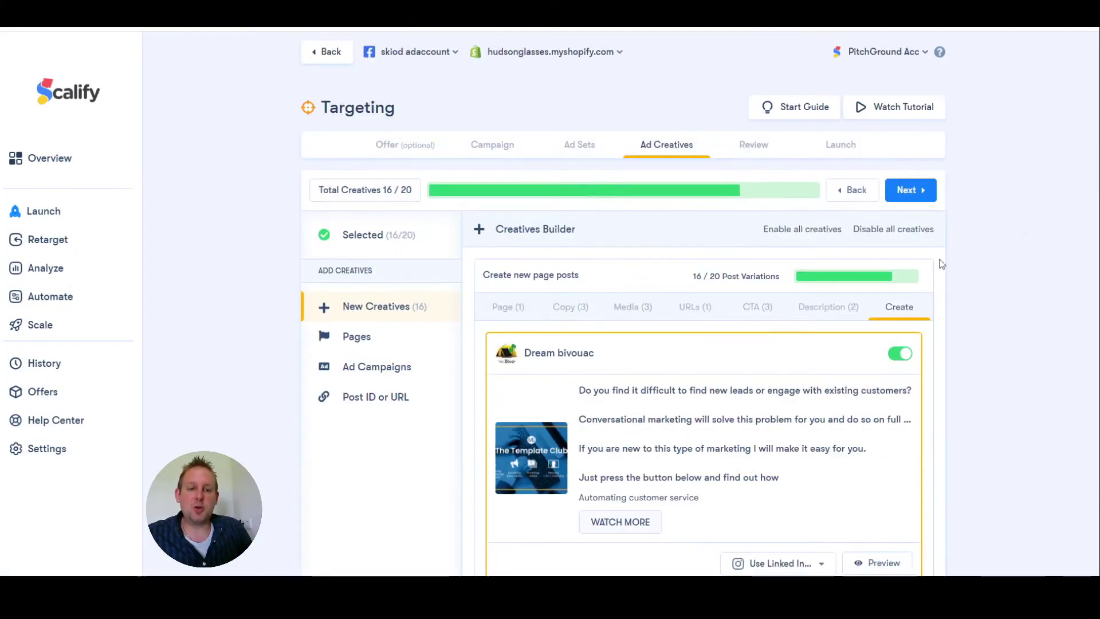
Step: Continue to the Review step and look through the 8 ad set variations
click(924, 194)
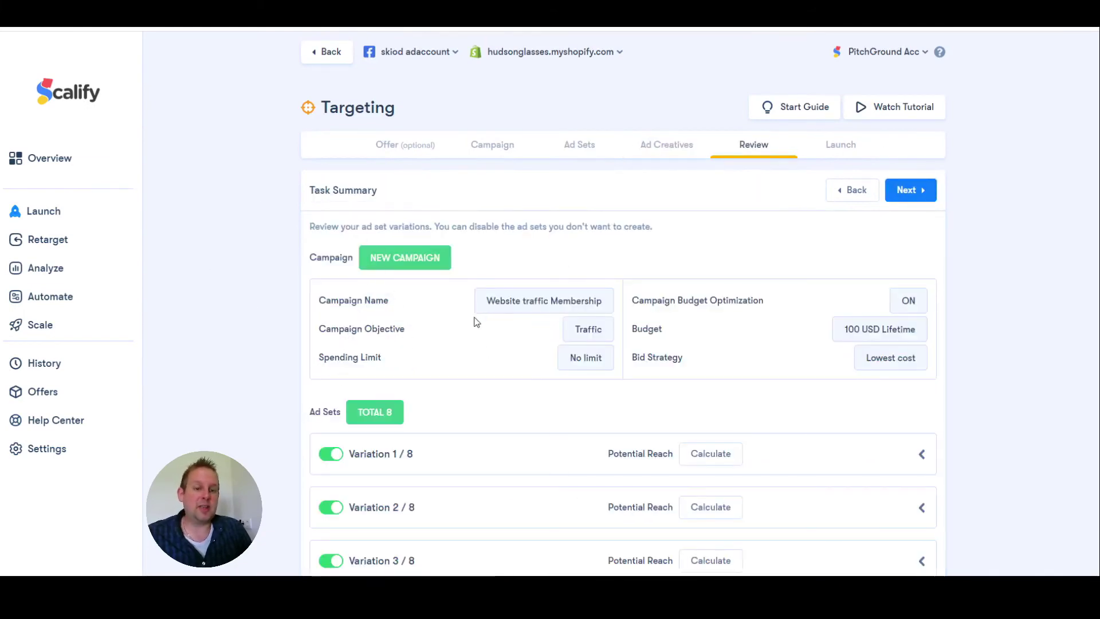
scroll(474, 322, down, 4)
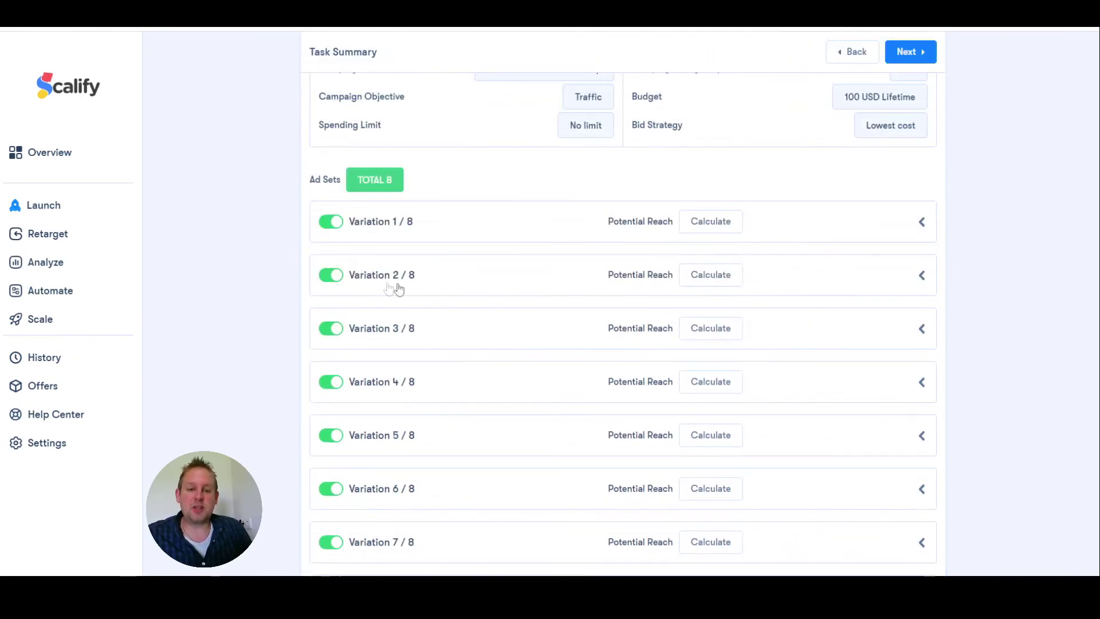
scroll(344, 258, down, 1)
scroll(642, 205, up, 1)
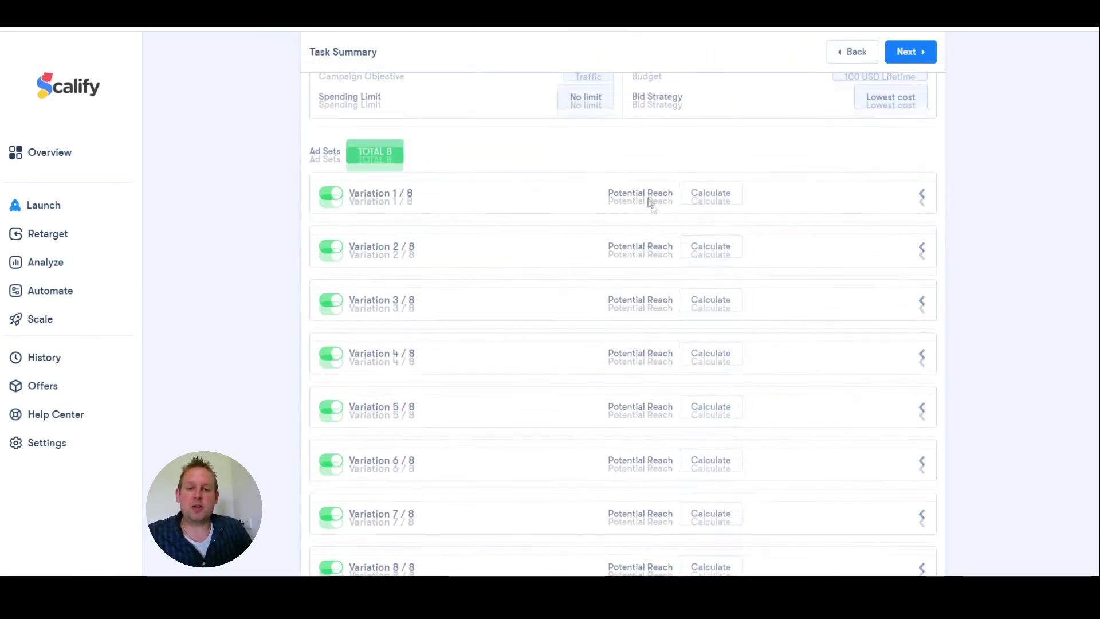
Step: Calculate Variation 1's potential reach, which comes out at 690,000
click(710, 221)
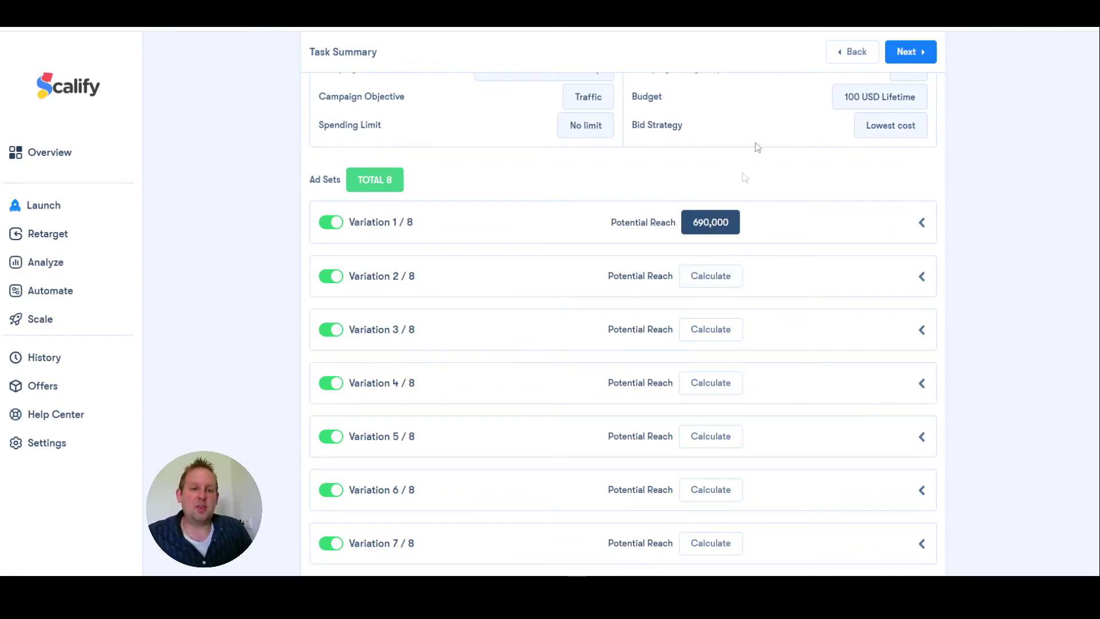
scroll(739, 229, up, 2)
scroll(630, 309, down, 10)
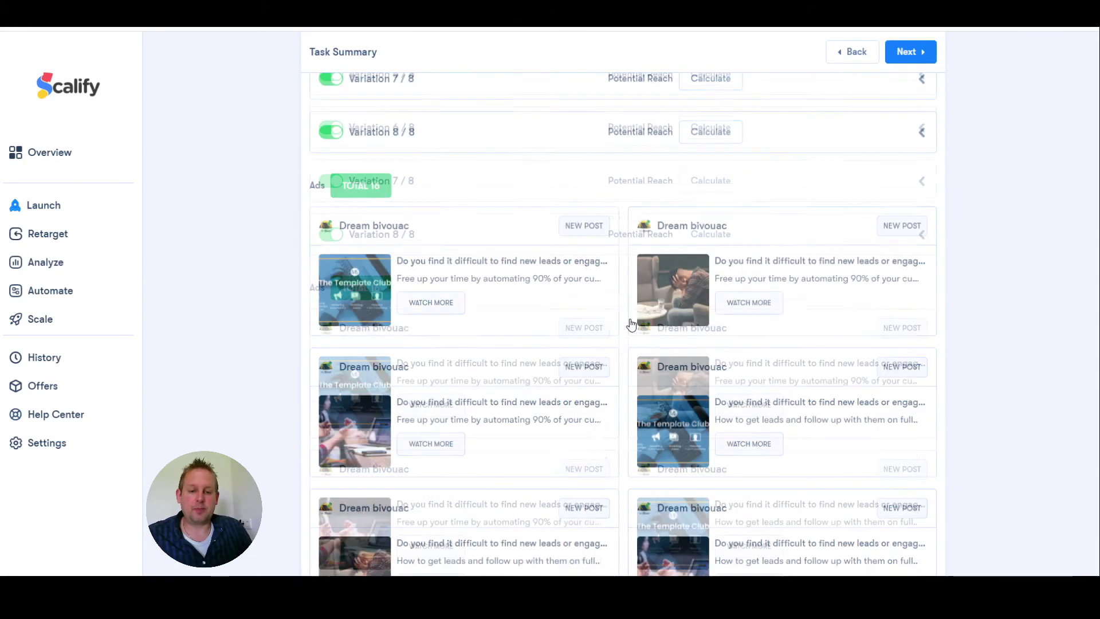
scroll(630, 319, up, 10)
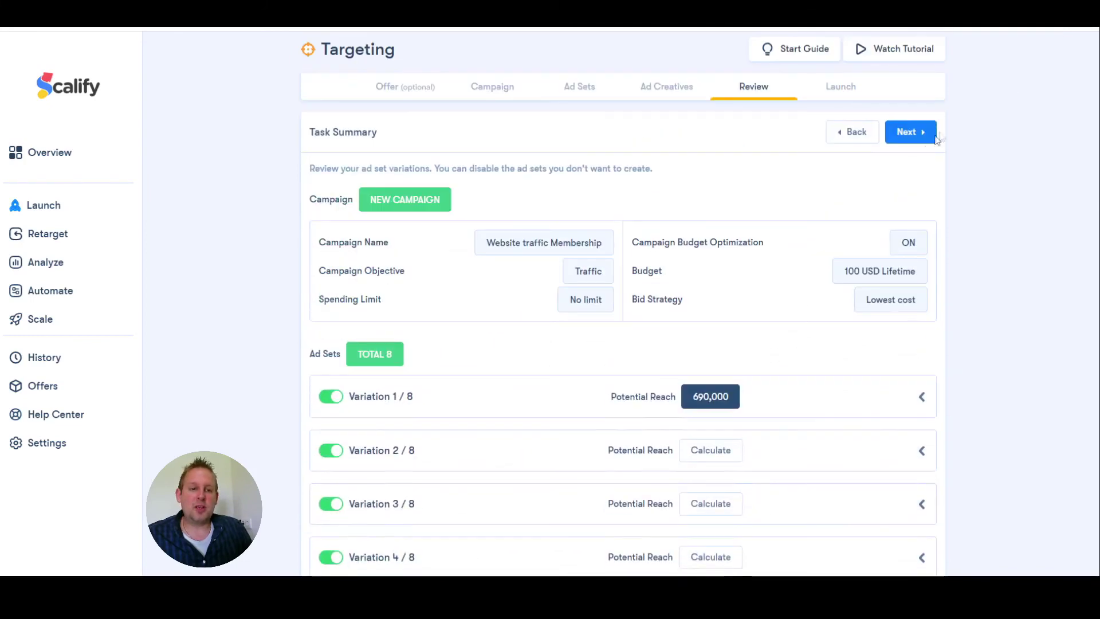
Step: On the Launch step, keep the structure with all ads inside each ad set
click(923, 134)
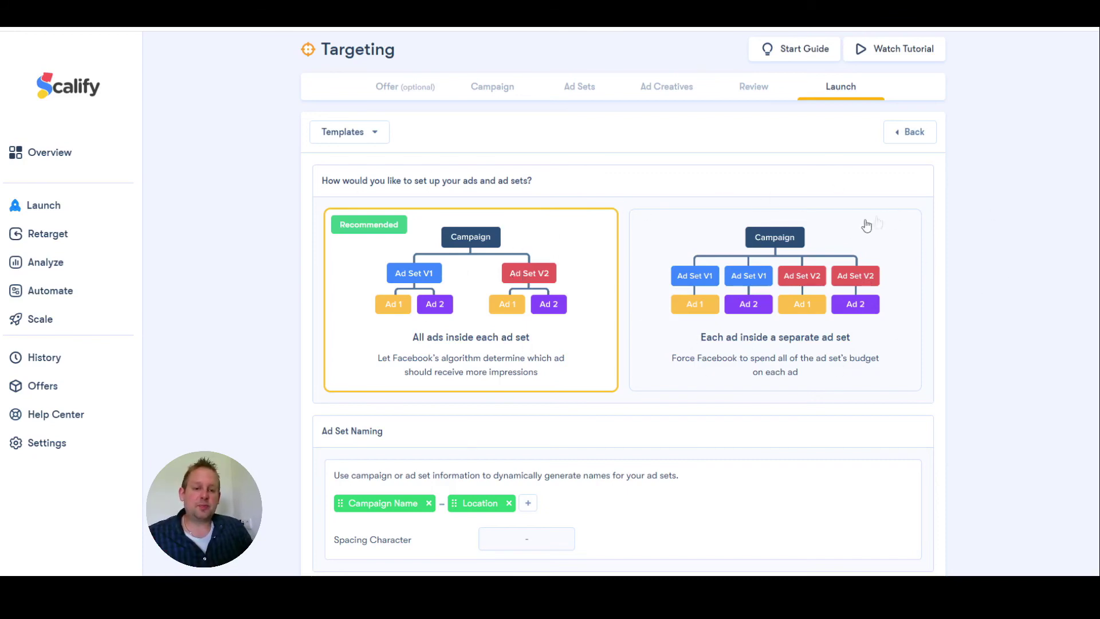
click(879, 294)
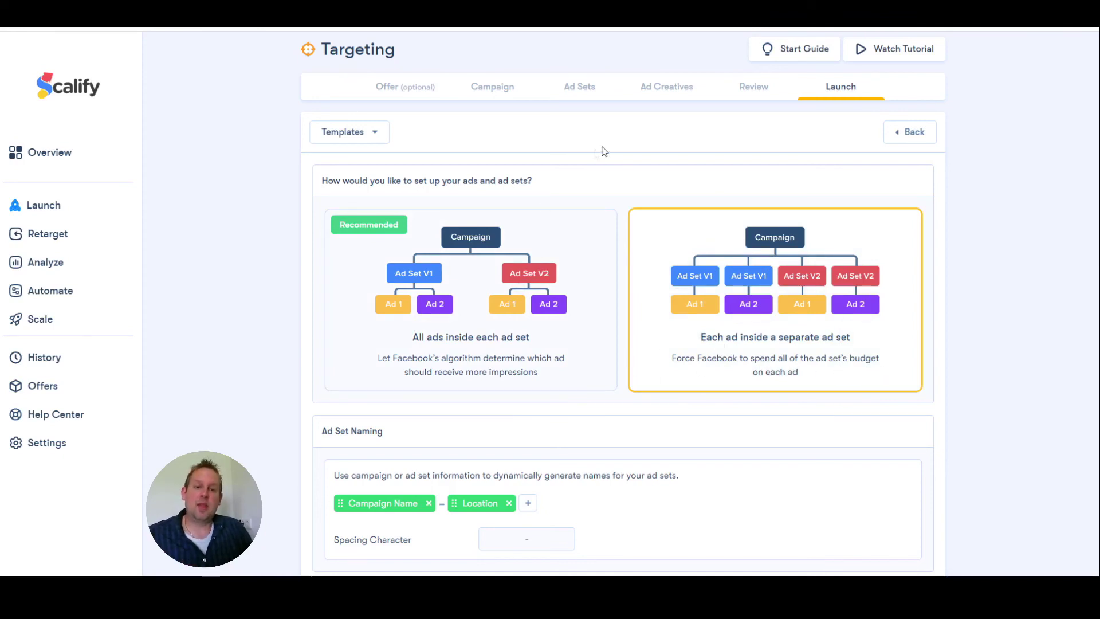
click(532, 282)
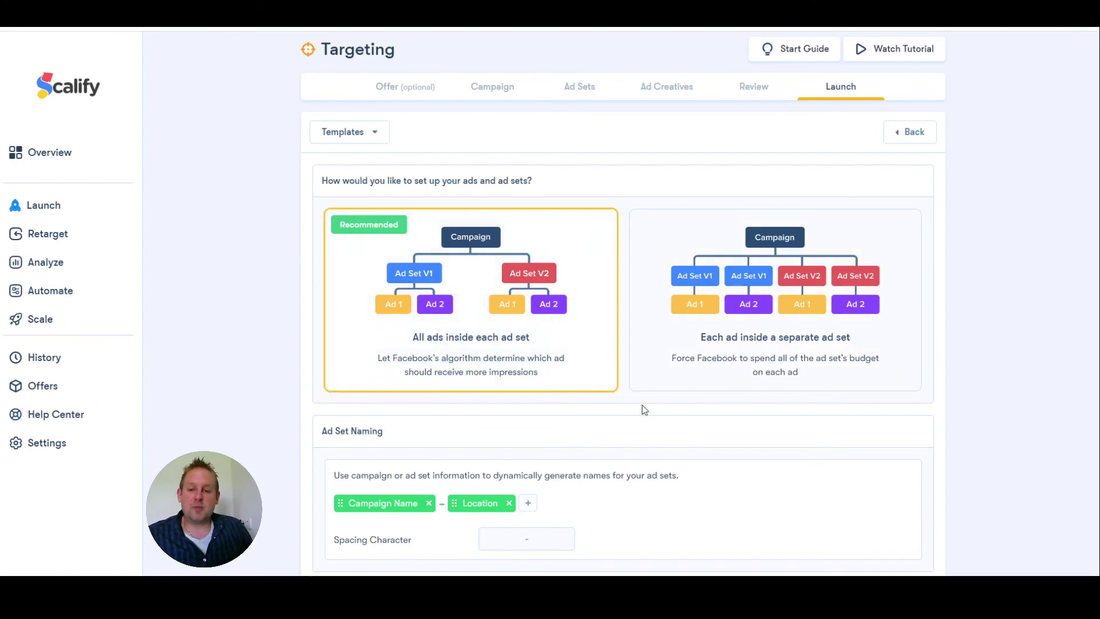
Step: Review the Campaign Name – Location ad set naming fields without adding any, and confirm UTM tags are on
scroll(644, 409, down, 2)
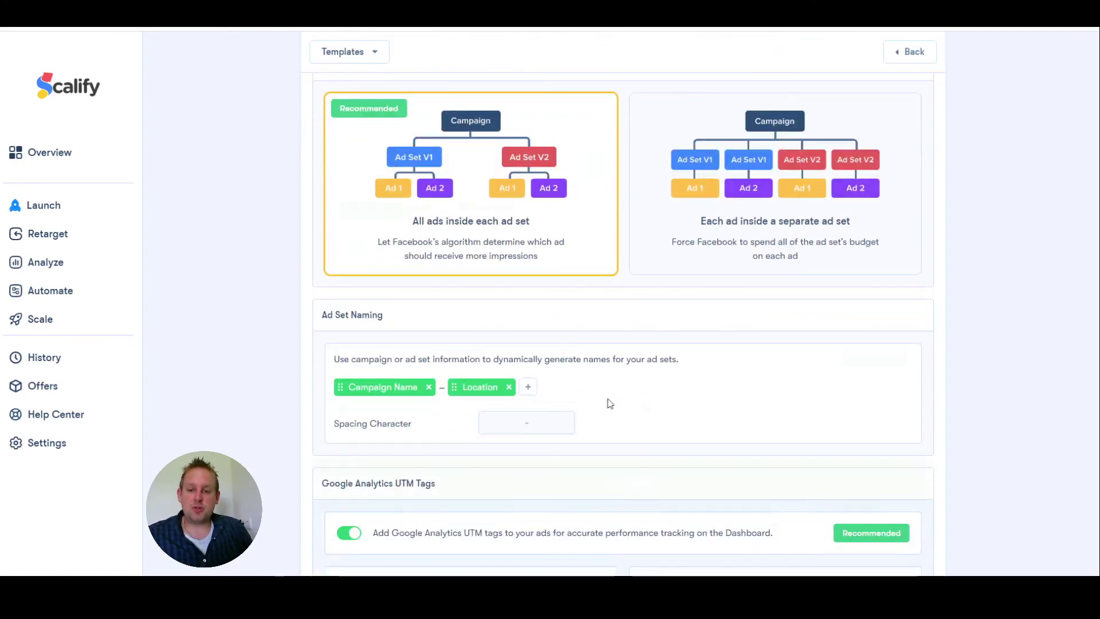
scroll(609, 403, down, 3)
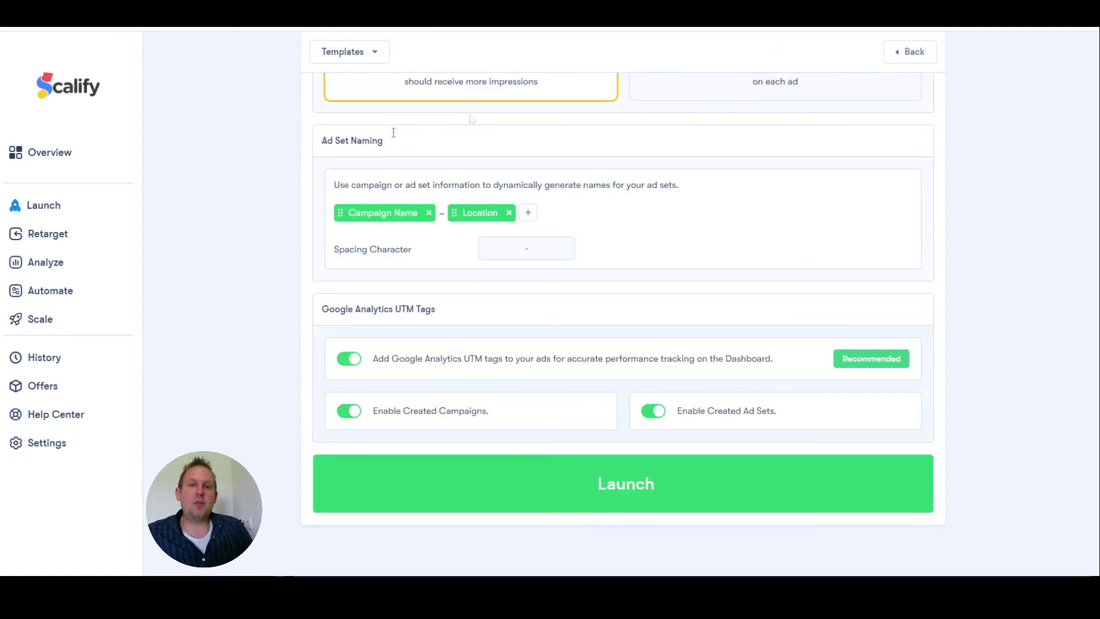
click(525, 215)
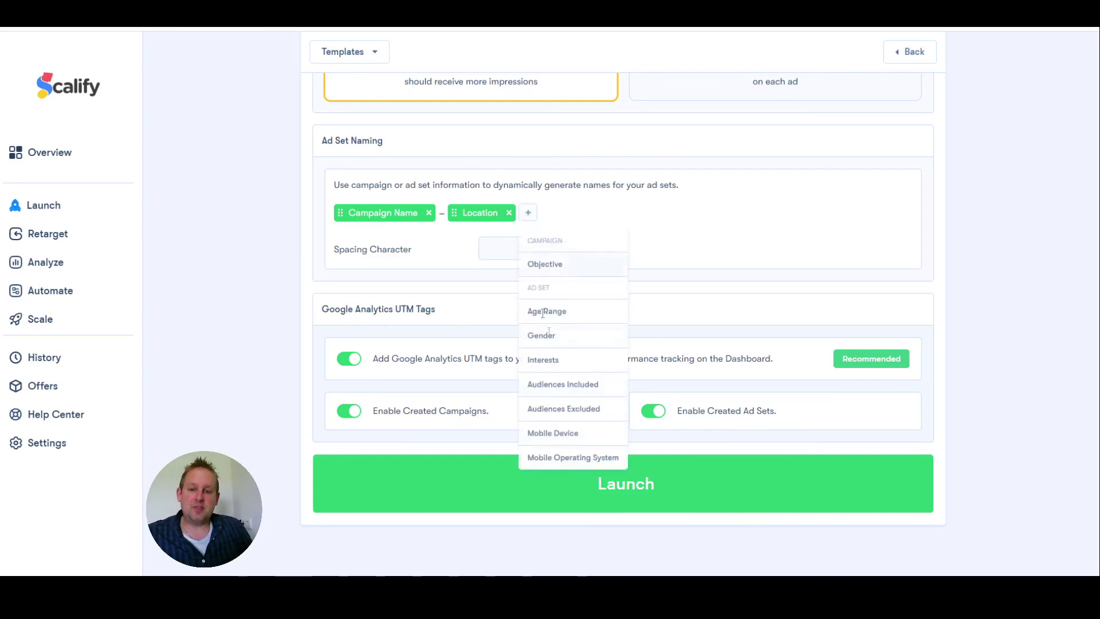
click(432, 324)
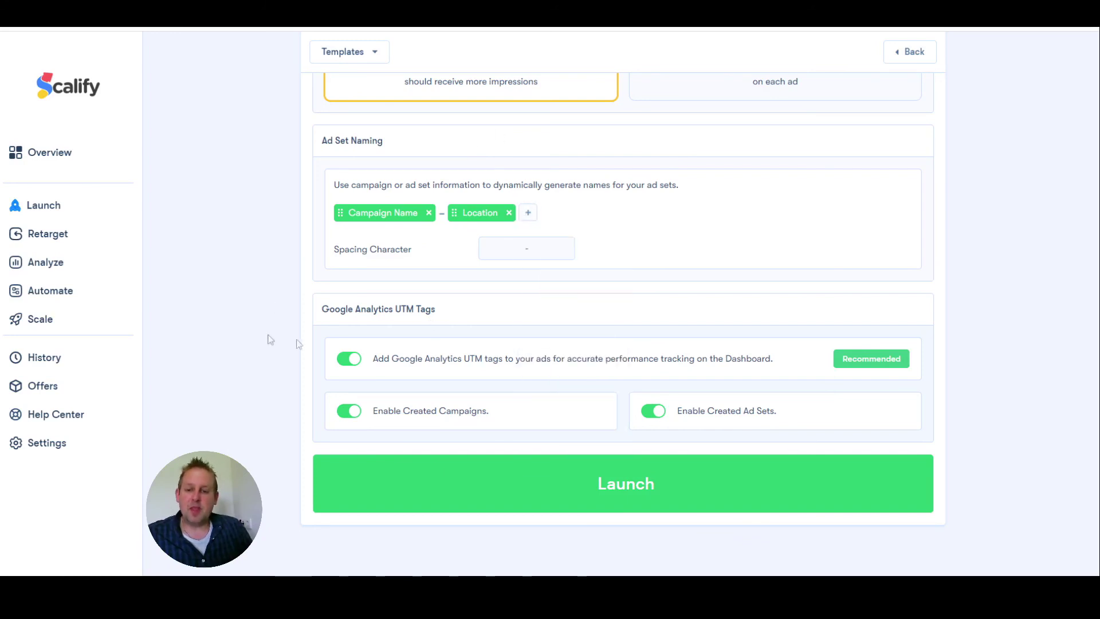
scroll(405, 307, down, 2)
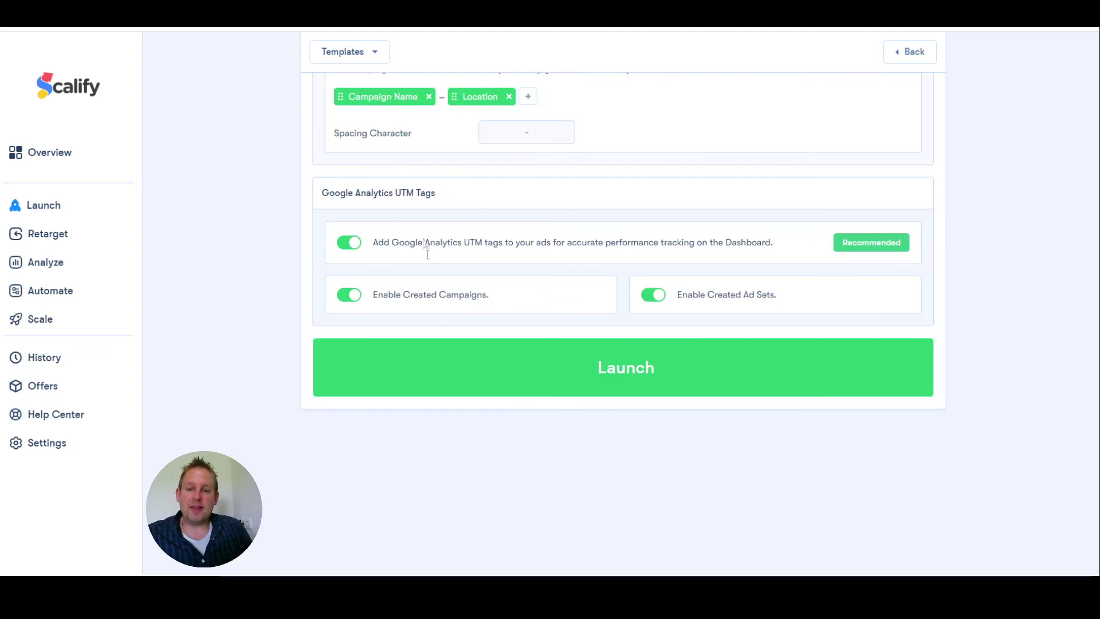